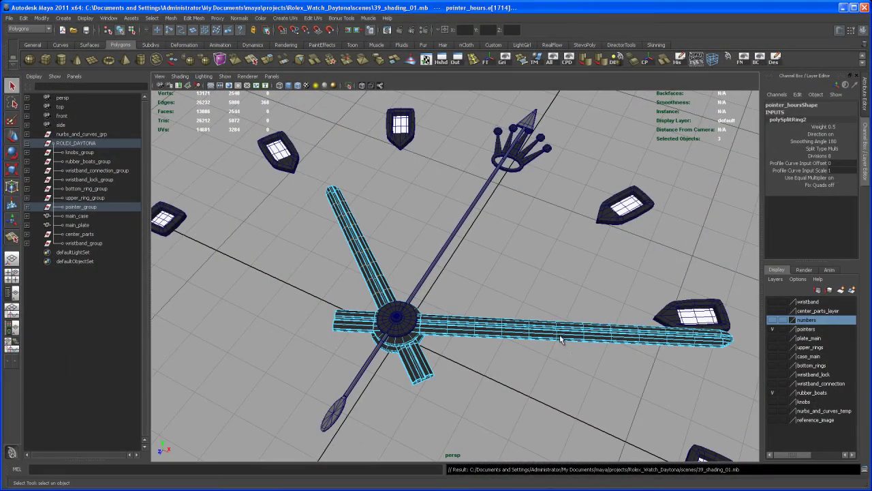
Return to object mode and select the watch's minute hand, pointer_minutes
right_click(563, 335)
right_drag(578, 323, 581, 324)
alt+middle_drag(565, 348, 543, 336)
alt+right_drag(543, 335, 598, 394)
alt+middle_drag(597, 394, 409, 297)
mouse_move(584, 301)
alt+mouse_down()
mouse_move(570, 395)
mouse_move(518, 339)
mouse_move(601, 301)
alt+mouse_up()
scroll(532, 313, up, 1)
scroll(531, 313, up, 8)
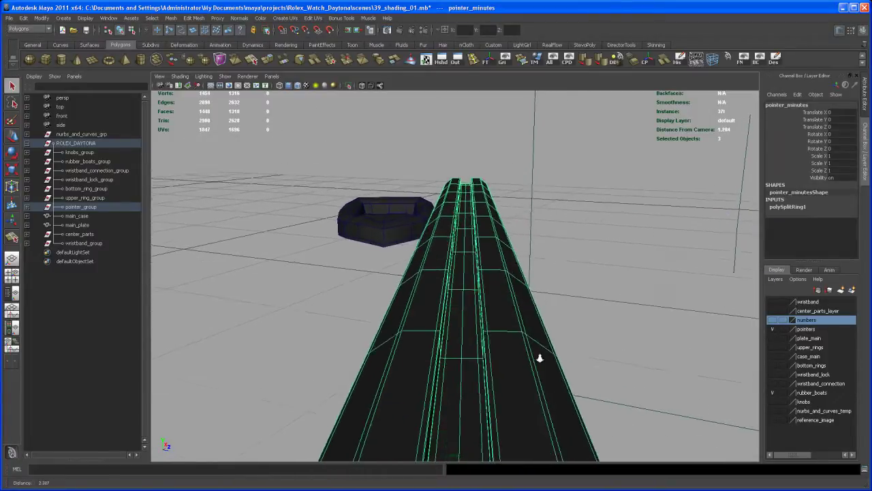
Switch the minute hand to face selection and select the first pairs of faces on its central groove floor
right_click(484, 311)
click(487, 330)
click(473, 315)
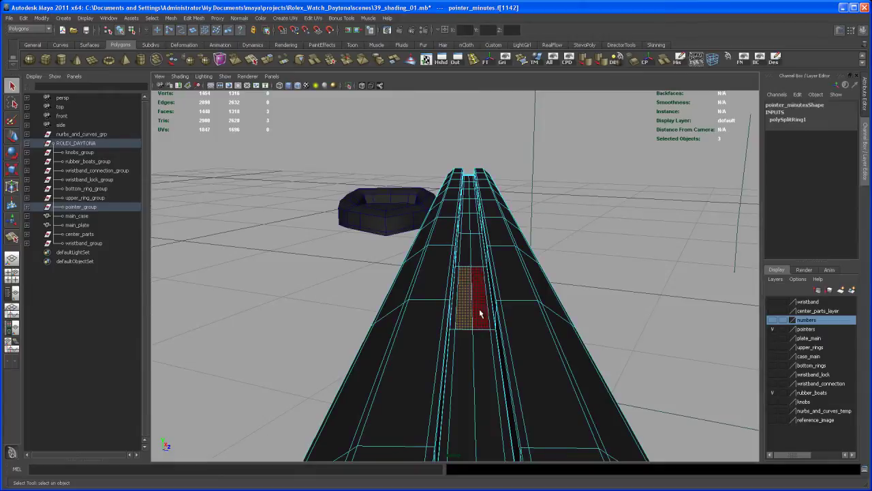
shift+click(473, 282)
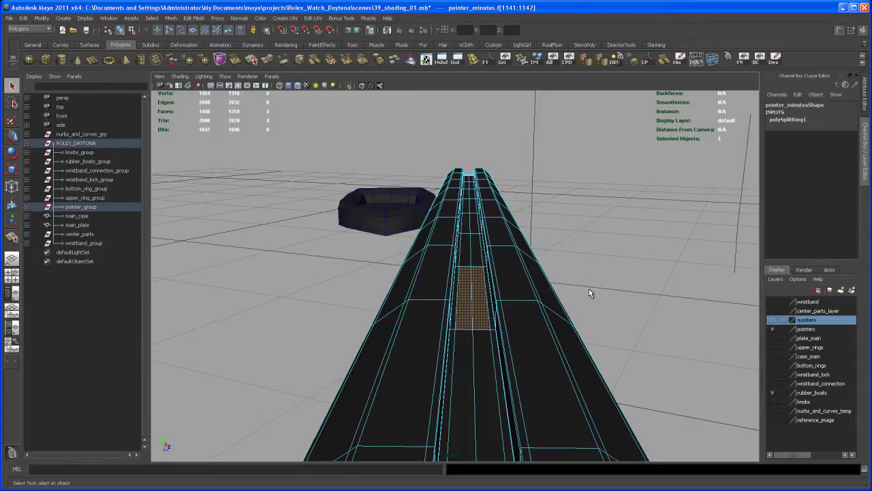
key(3)
key(1)
alt+drag(527, 331, 523, 338)
alt+right_drag(523, 337, 511, 311)
alt+middle_drag(511, 310, 524, 310)
alt+drag(525, 314, 458, 338)
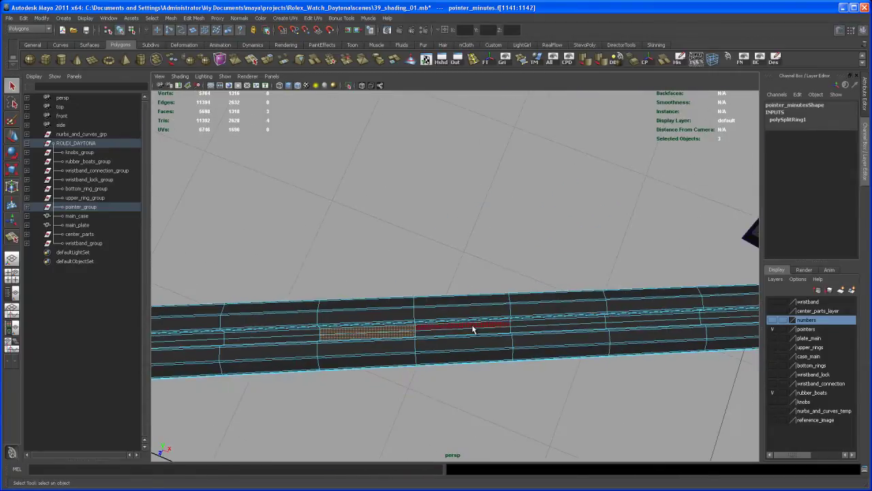
shift+click(474, 331)
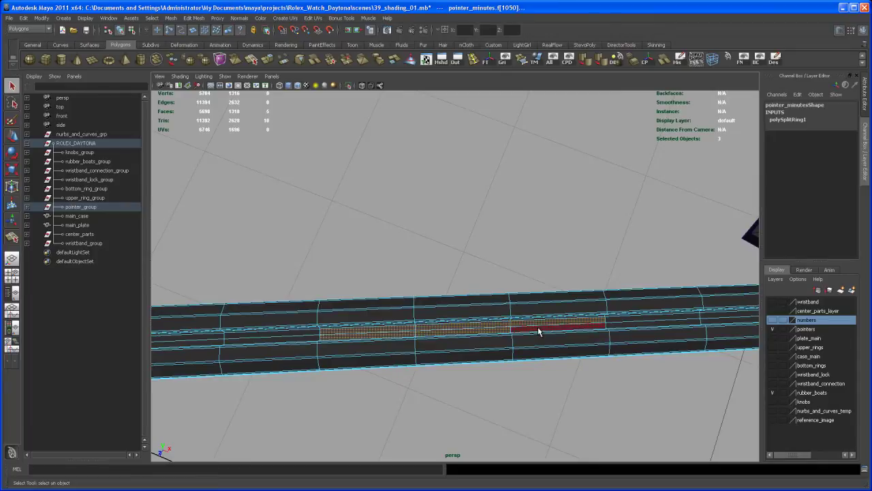
Extend the face selection along the minute hand's groove floor towards the hub until it spans six segments
alt+drag(548, 321, 490, 349)
shift+click(467, 273)
alt+drag(541, 289, 590, 348)
alt+right_drag(590, 349, 409, 306)
alt+drag(409, 306, 455, 364)
alt+right_drag(455, 364, 397, 354)
alt+middle_drag(398, 354, 440, 359)
alt+right_drag(441, 359, 545, 361)
shift+click(595, 322)
alt+drag(595, 329, 439, 341)
scroll(417, 353, down, 3)
scroll(435, 340, up, 5)
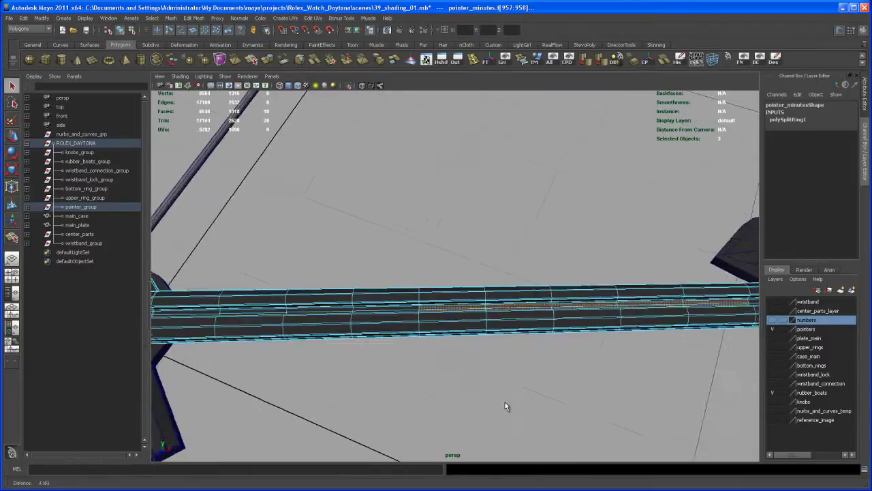
alt+drag(474, 370, 460, 360)
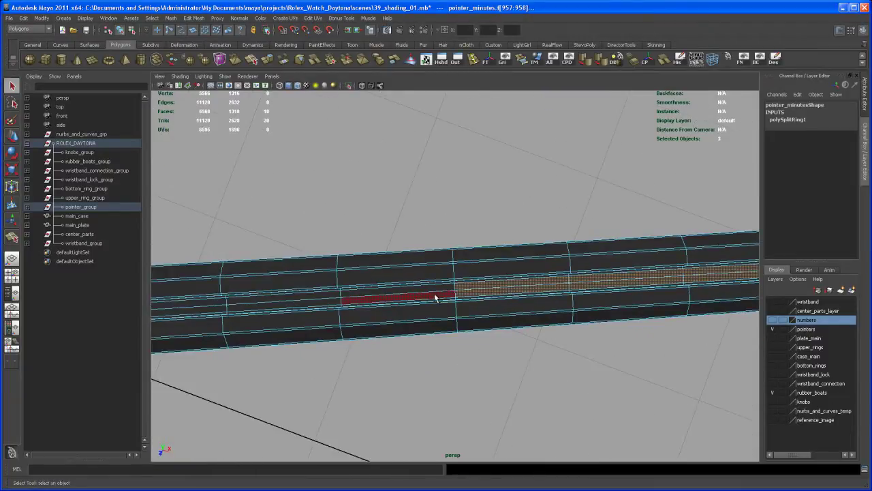
alt+drag(476, 327, 580, 327)
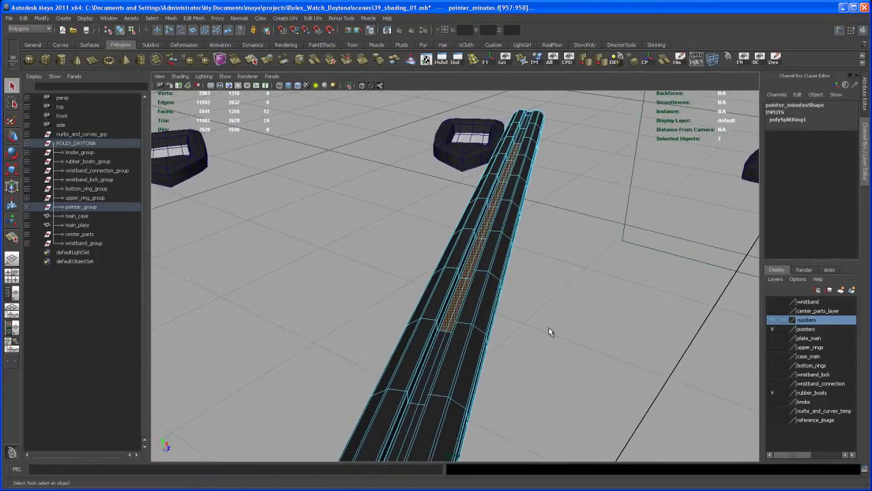
Grow the minute hand's face selection sideways so it covers the full groove floor over the same six segments
shift+right_click(450, 313)
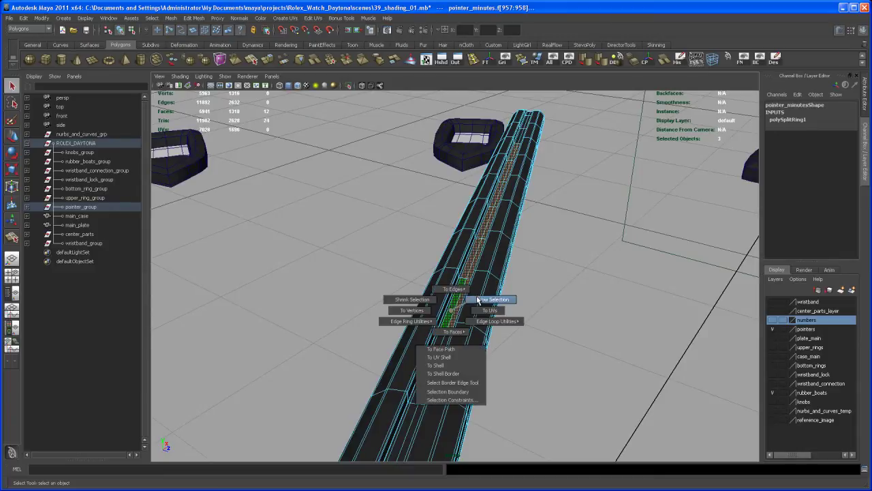
click(475, 299)
alt+drag(505, 301, 461, 332)
alt+middle_drag(440, 324, 277, 348)
alt+right_drag(580, 305, 496, 312)
alt+middle_drag(599, 307, 573, 322)
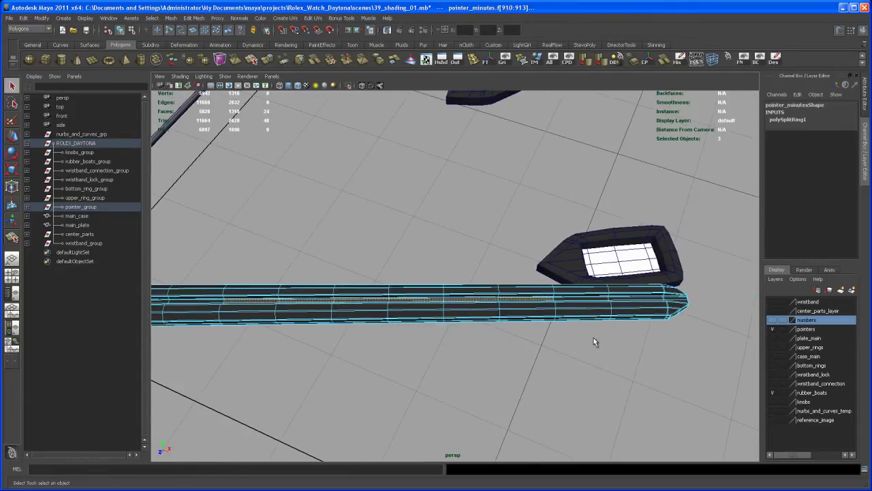
Inspect the grown face selection inside the minute hand's groove and along the hand's length
alt+drag(595, 343, 493, 352)
alt+right_drag(494, 352, 609, 378)
alt+middle_drag(608, 379, 433, 339)
alt+right_drag(433, 343, 563, 375)
alt+middle_drag(562, 375, 409, 358)
alt+right_drag(436, 347, 546, 358)
alt+drag(545, 357, 644, 300)
alt+right_drag(644, 300, 592, 324)
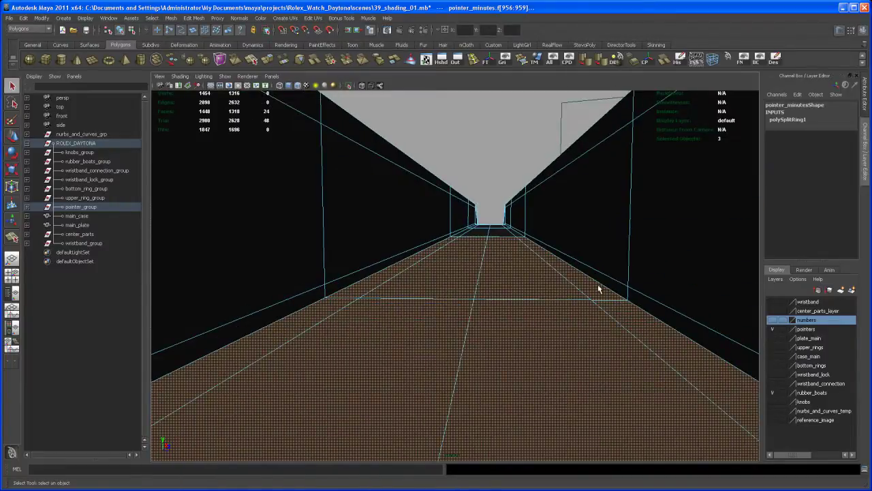
alt+drag(597, 289, 422, 348)
alt+right_drag(421, 348, 288, 266)
alt+middle_drag(288, 265, 396, 286)
alt+drag(397, 285, 422, 306)
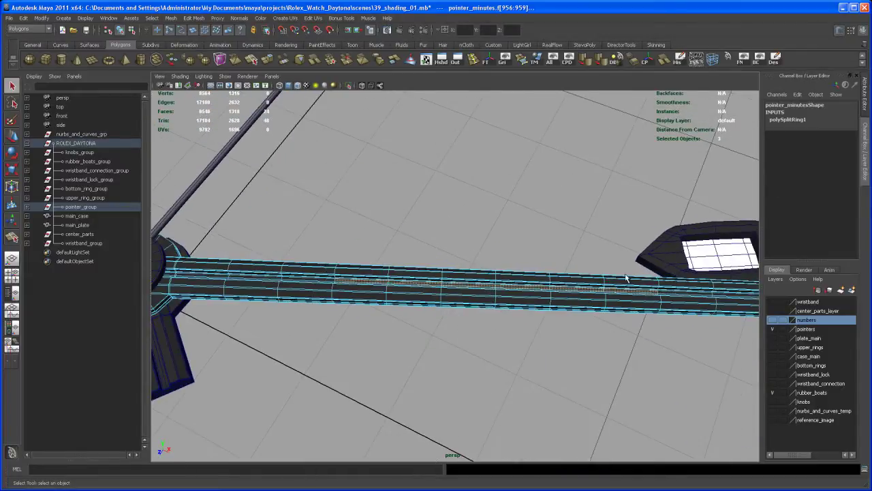
alt+right_drag(600, 327, 527, 369)
alt+drag(527, 369, 547, 353)
alt+right_drag(547, 352, 494, 320)
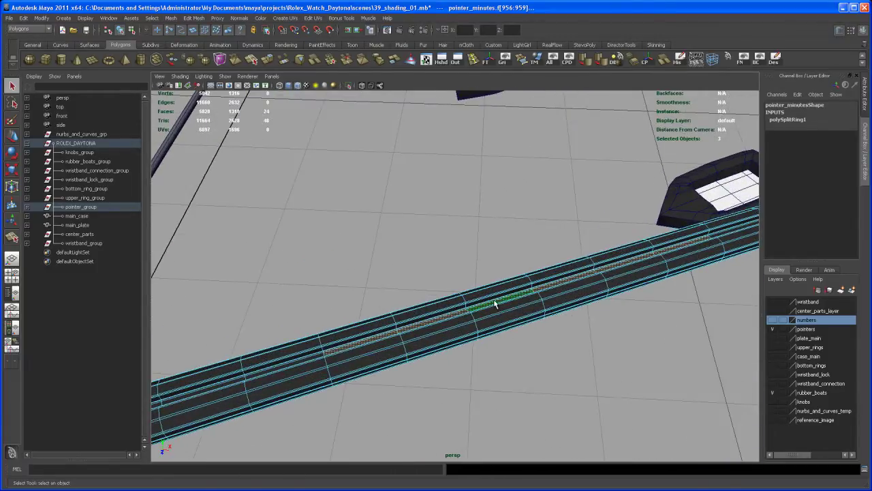
Assign the existing white_glossy_shader to the minute hand's selected groove faces and clear the selection
right_click(495, 304)
mouse_move(513, 451)
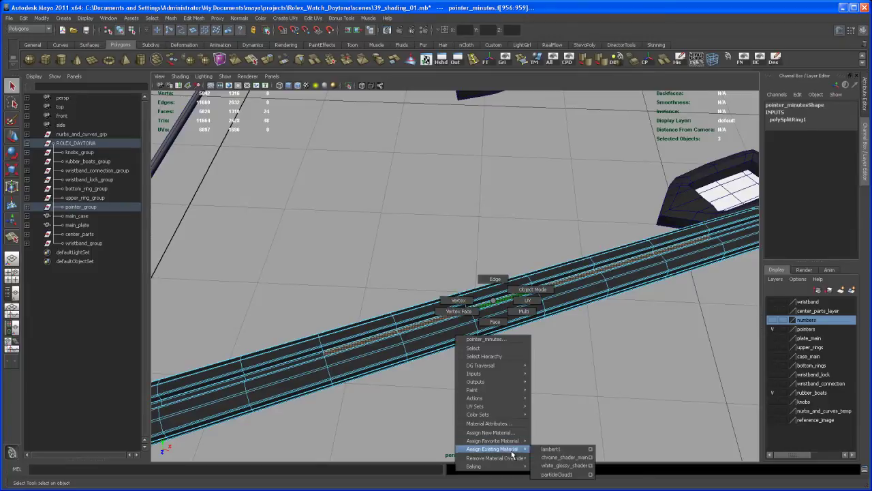
click(563, 466)
alt+drag(558, 457, 446, 395)
alt+middle_drag(447, 395, 475, 364)
mouse_move(475, 364)
alt+mouse_down()
mouse_move(454, 384)
mouse_move(447, 369)
mouse_move(468, 384)
mouse_move(468, 362)
mouse_move(478, 363)
mouse_move(463, 363)
alt+mouse_up()
click(470, 354)
Switch the hour hand to face selection and select the pairs of faces along its central groove floor
alt+right_drag(446, 354, 450, 375)
alt+middle_drag(450, 374, 509, 377)
alt+drag(509, 375, 466, 366)
alt+right_drag(466, 365, 479, 402)
alt+middle_drag(479, 402, 495, 359)
alt+right_drag(495, 360, 506, 377)
alt+middle_drag(507, 376, 488, 389)
right_drag(513, 328, 514, 352)
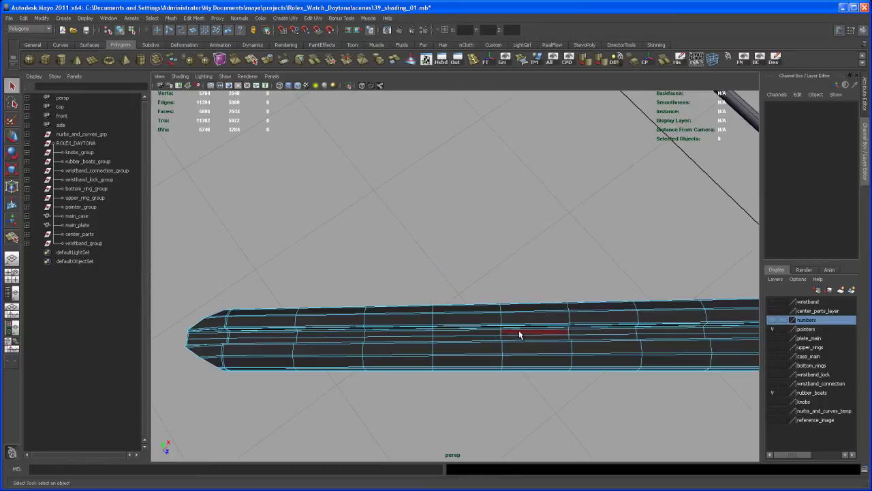
click(518, 331)
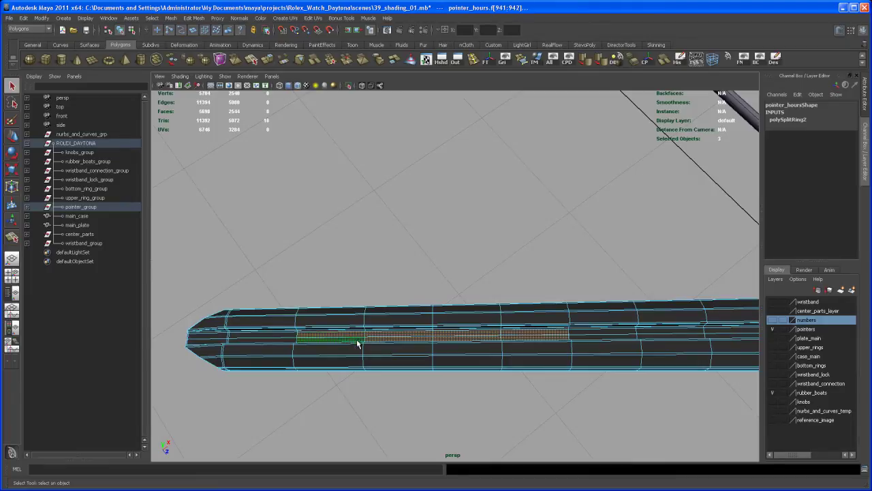
Grow the hour hand's face selection and remove the extra faces at both ends of the strip
right_drag(358, 335, 374, 326)
alt+middle_drag(360, 325, 411, 289)
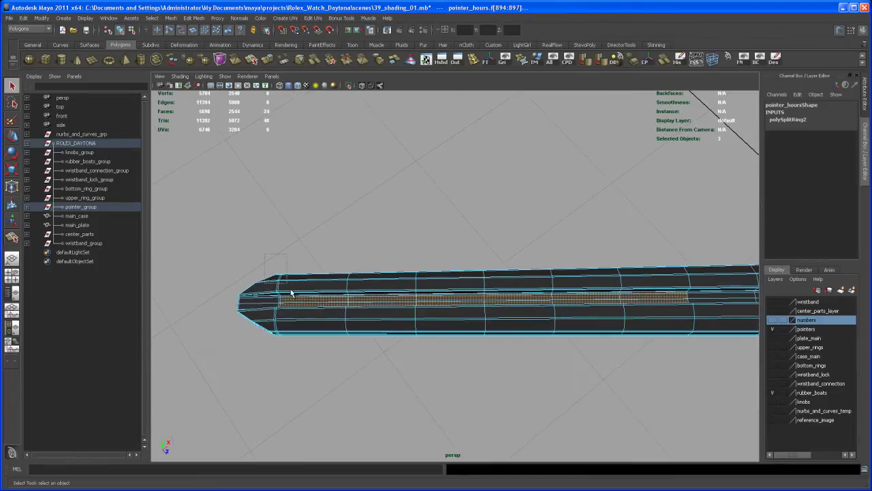
ctrl+drag(310, 334, 311, 334)
ctrl+drag(701, 246, 643, 342)
Assign the existing white_glossy_shader to the hour hand's selected groove faces and clear the selection
alt+right_drag(644, 342, 541, 416)
alt+drag(541, 416, 636, 363)
alt+right_drag(604, 345, 633, 375)
alt+middle_drag(633, 375, 596, 366)
alt+drag(596, 366, 504, 361)
alt+right_drag(504, 361, 538, 470)
click(590, 390)
Return the minute and hour hands to object mode, display them in smooth preview and deselect them
alt+right_drag(590, 389, 512, 347)
alt+drag(512, 347, 461, 398)
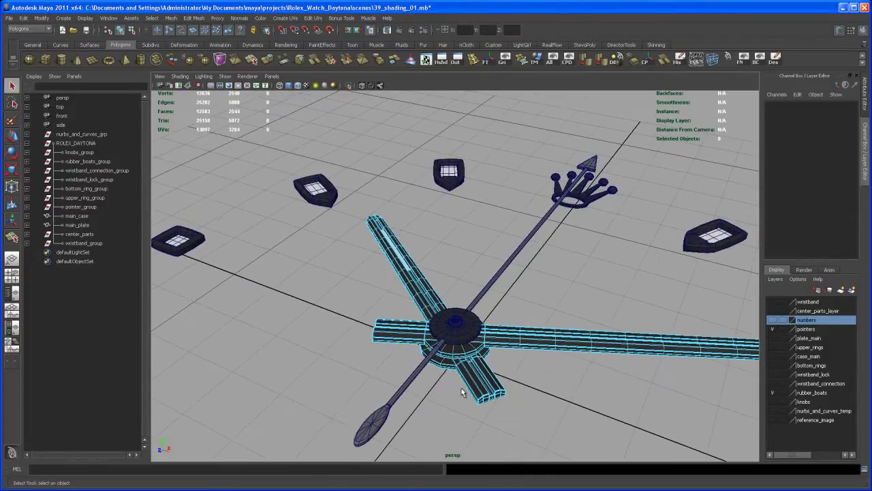
right_drag(508, 340, 521, 349)
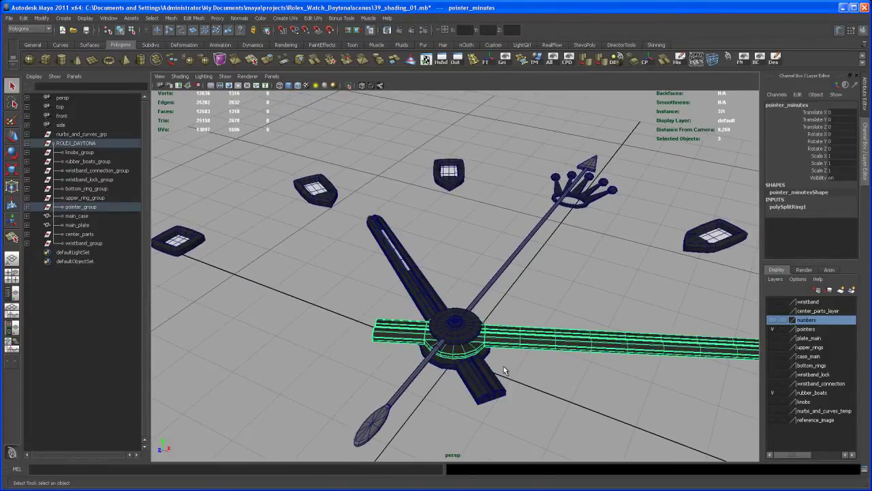
drag(488, 400, 494, 395)
key(3)
click(547, 306)
Create a new mental ray mia_material in the Hypershade and show its attributes
alt+drag(549, 305, 544, 308)
alt+middle_drag(544, 308, 531, 290)
alt+drag(530, 291, 482, 312)
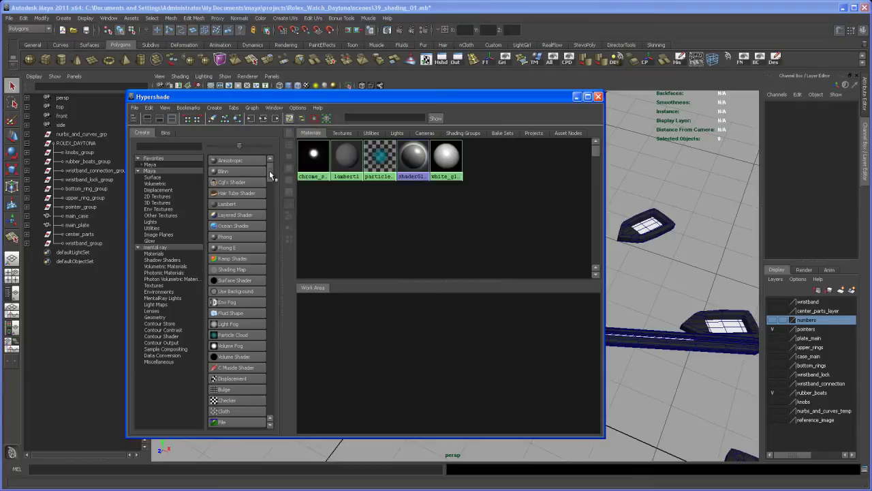
click(154, 253)
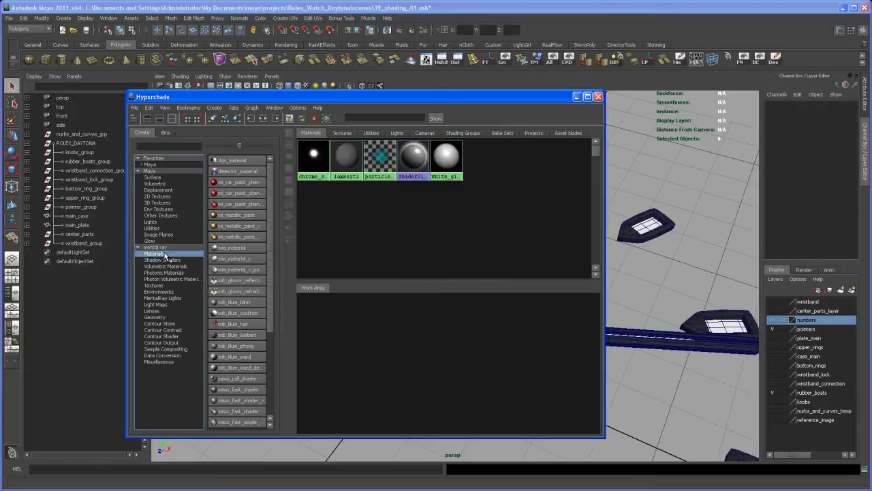
click(229, 248)
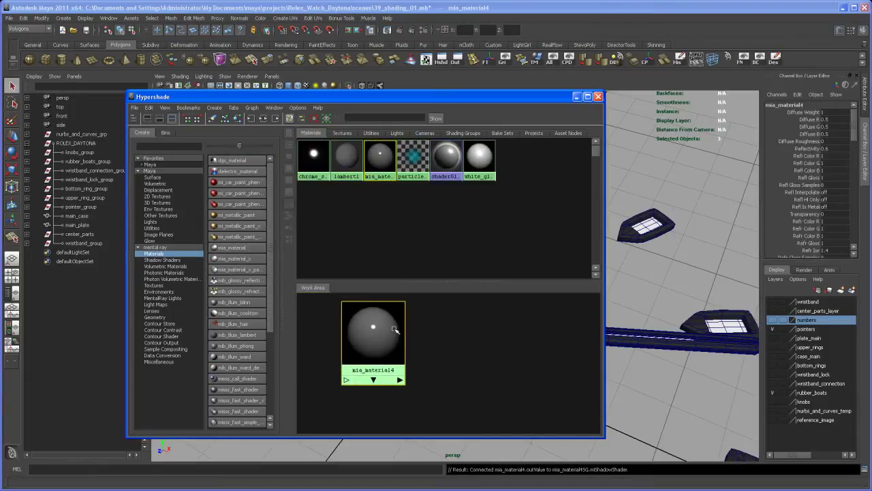
key(ctrl+a)
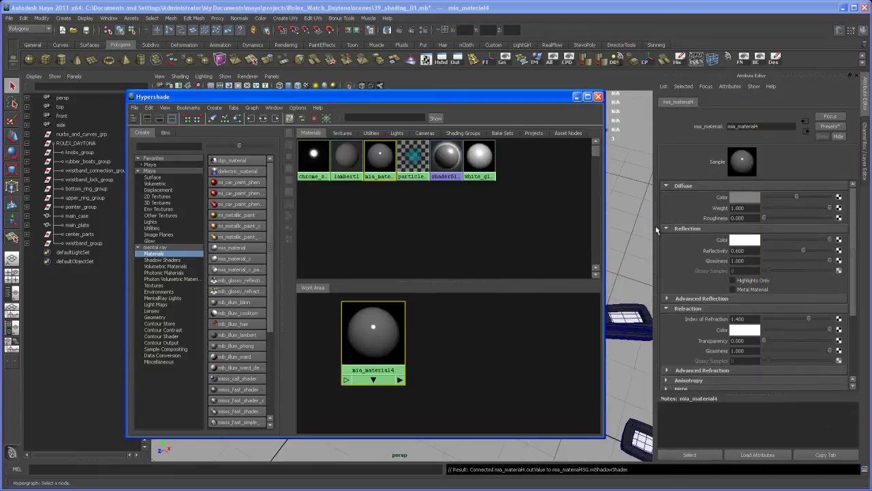
Replace the new material's settings with the GlossyFinish preset
click(828, 128)
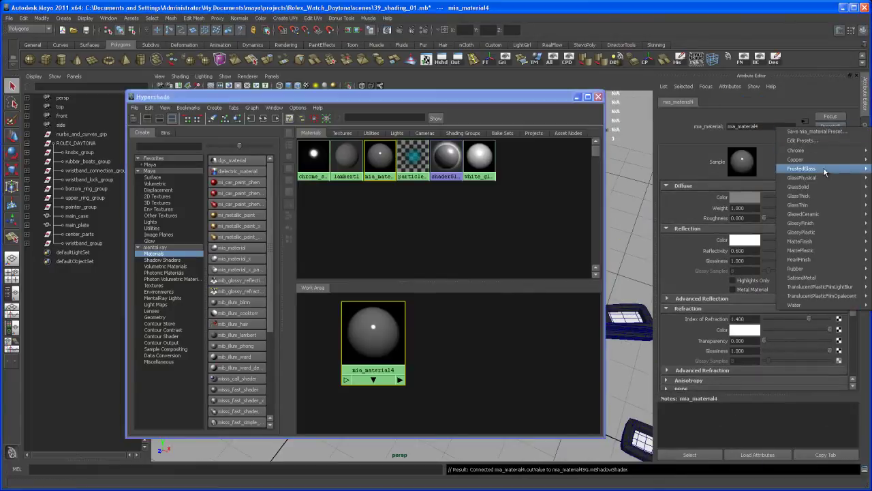
mouse_move(815, 224)
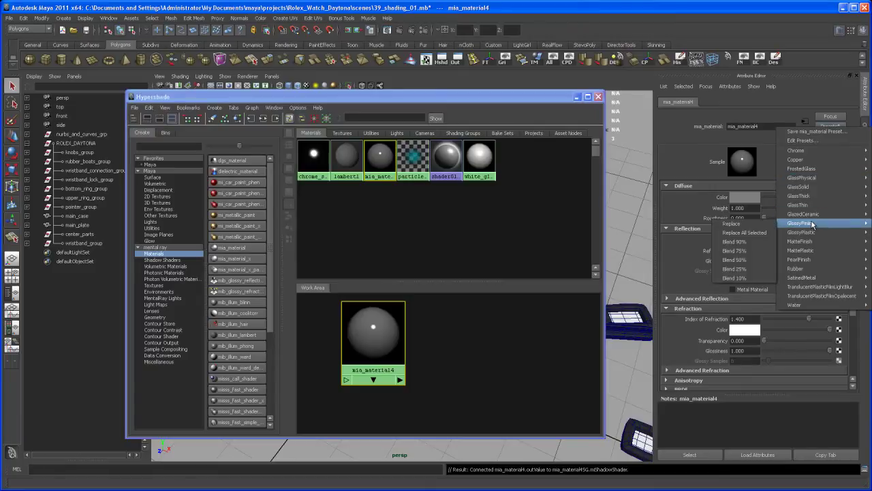
click(762, 225)
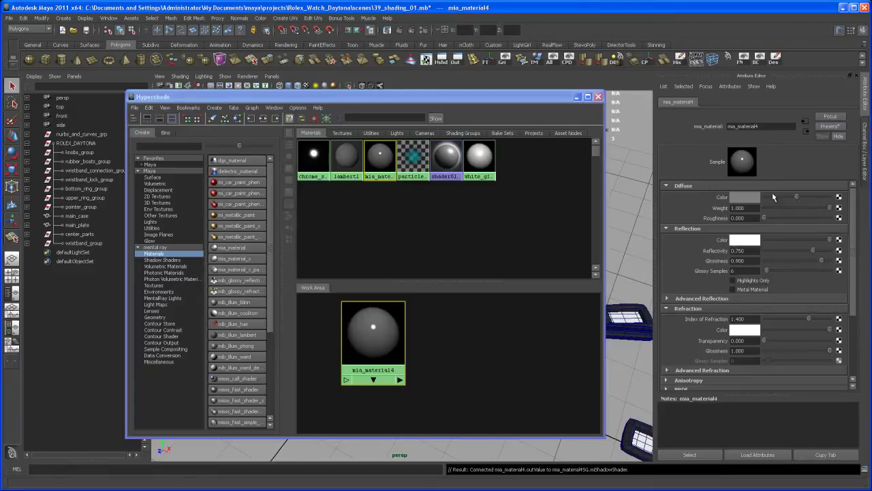
Set the material's diffuse colour to dark red, reflection colour to grey, reflectivity to 1.000 and reflection glossiness to about 0.619
click(744, 197)
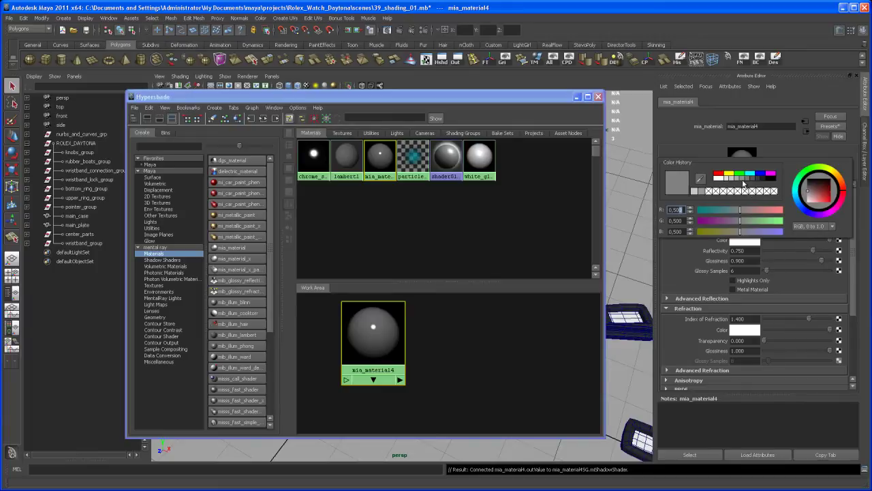
click(720, 176)
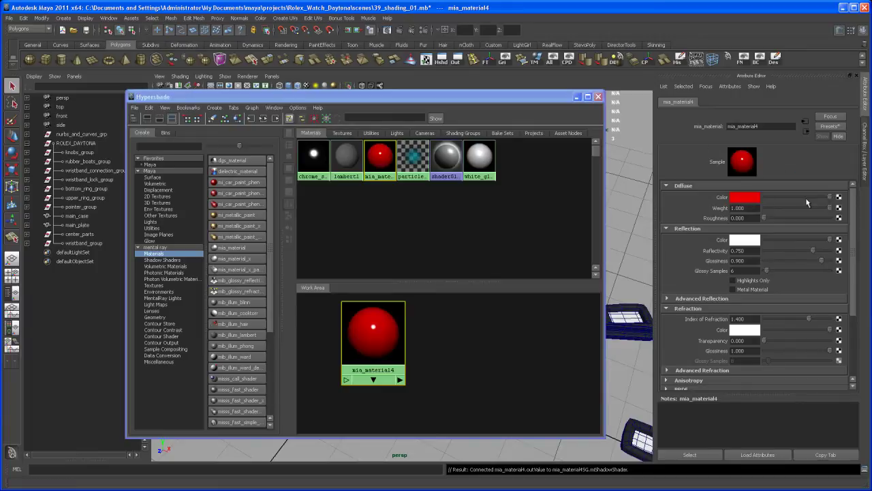
drag(830, 198, 810, 200)
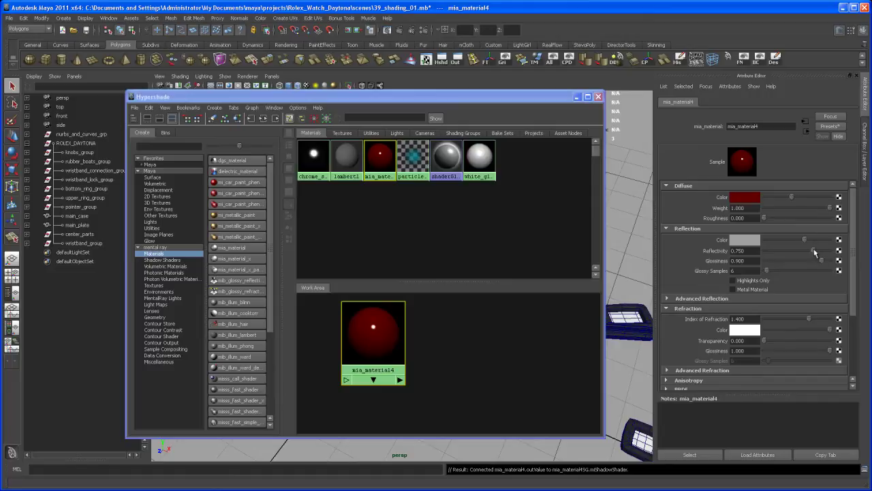
drag(838, 252, 847, 254)
mouse_move(817, 265)
mouse_down()
mouse_move(793, 265)
mouse_move(805, 263)
mouse_up()
Rename the material red_glossy_shader and close the Hypershade
drag(759, 127, 710, 130)
text(red_)
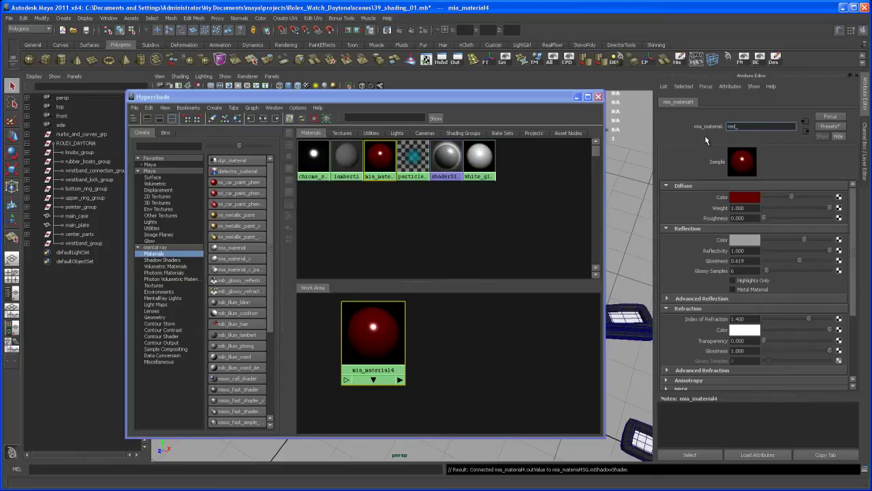
text(glossy_shader)
key(Return)
click(598, 97)
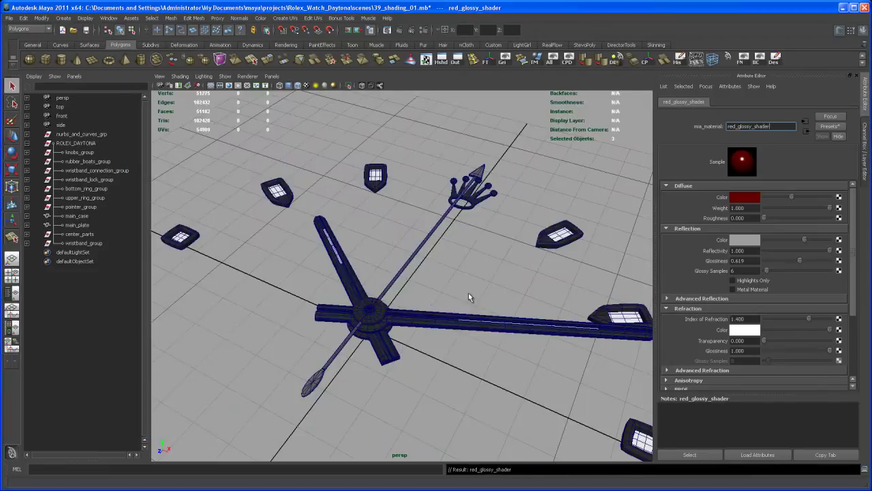
Assign red_glossy_shader to the seconds hand, pointer_seconds, and clear the selection
mouse_move(453, 308)
alt+mouse_down()
mouse_move(443, 310)
mouse_move(460, 317)
alt+mouse_up()
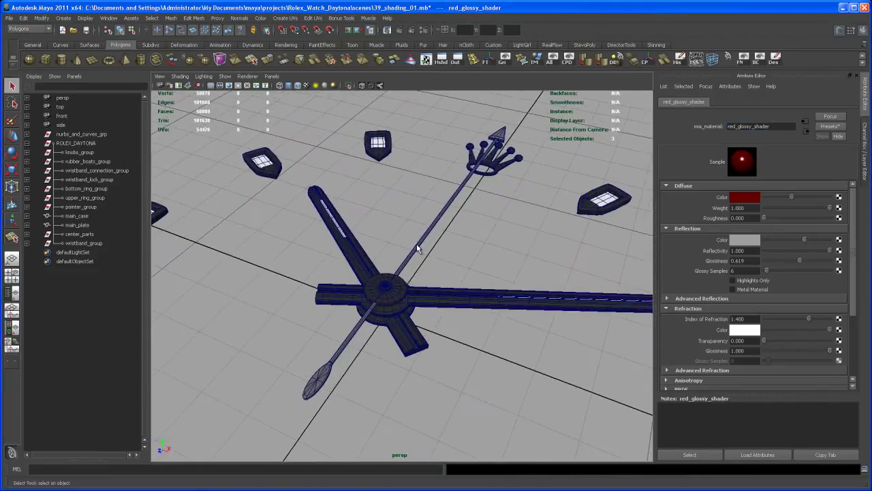
click(417, 250)
alt+drag(412, 257, 421, 256)
right_click(422, 257)
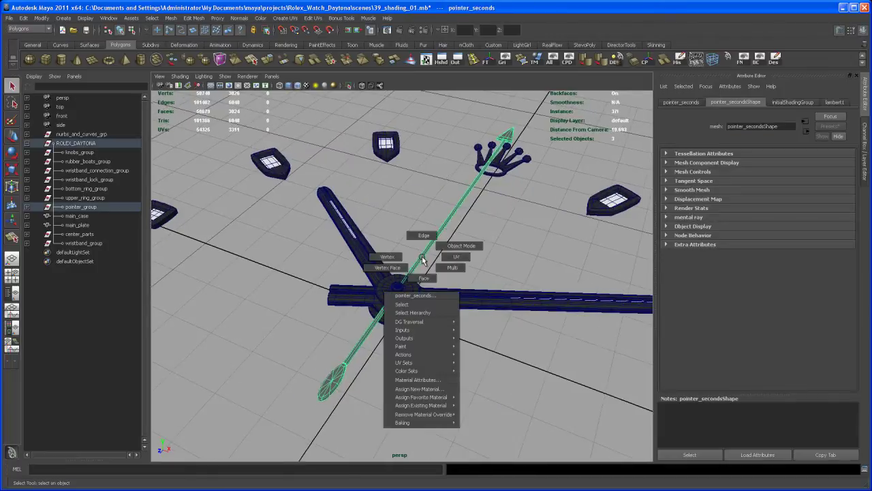
mouse_move(435, 405)
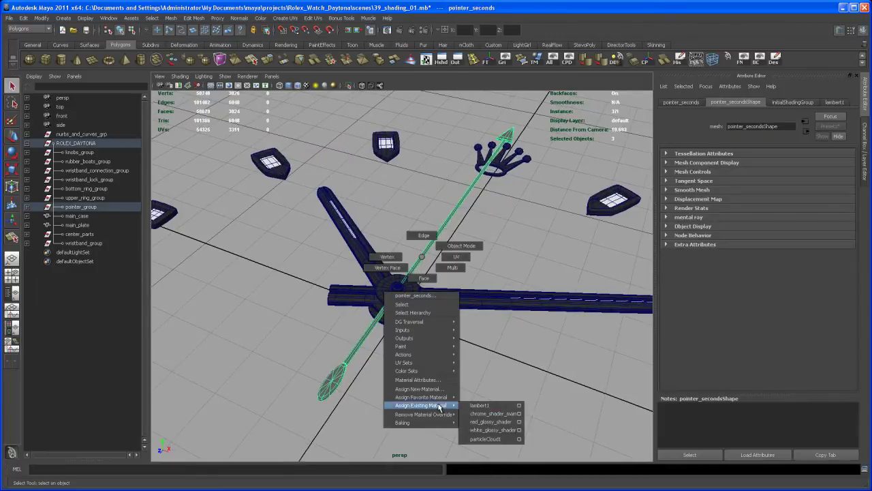
click(489, 421)
click(490, 379)
alt+drag(490, 379, 436, 352)
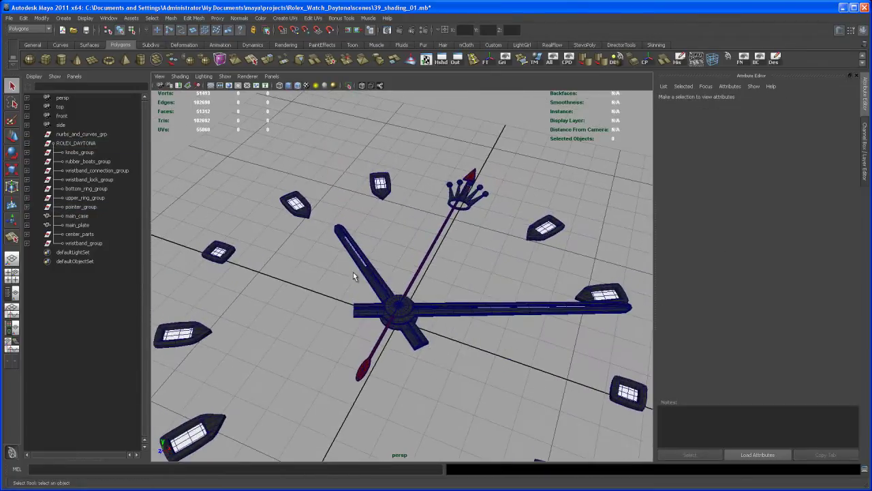
Turn on smooth mesh preview for all the watch hands and hour markers, and clear the selection
drag(437, 393, 441, 395)
alt+right_drag(501, 368, 386, 244)
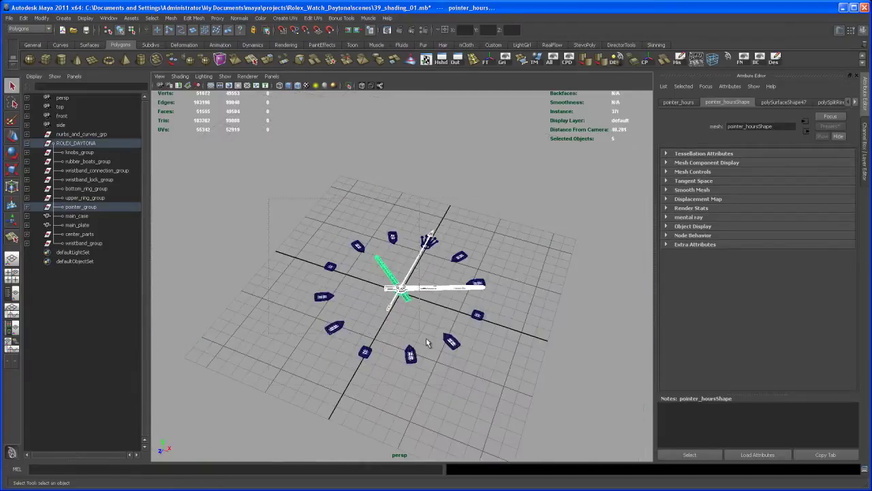
shift+drag(487, 391, 491, 389)
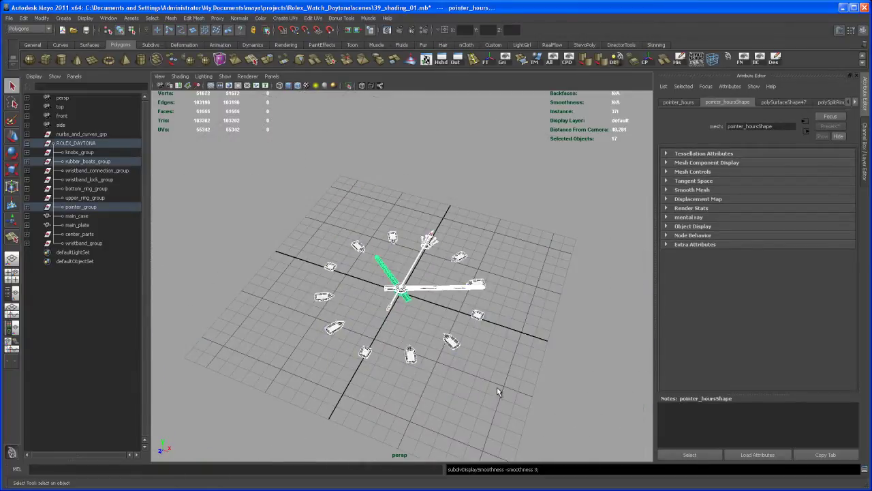
click(500, 373)
key(5)
mouse_move(500, 374)
alt+right_down()
mouse_move(525, 409)
mouse_move(506, 370)
alt+right_up()
Hide the pointers and rubber_boats layers and show center_parts_layer
click(863, 151)
alt+middle_drag(651, 341, 654, 308)
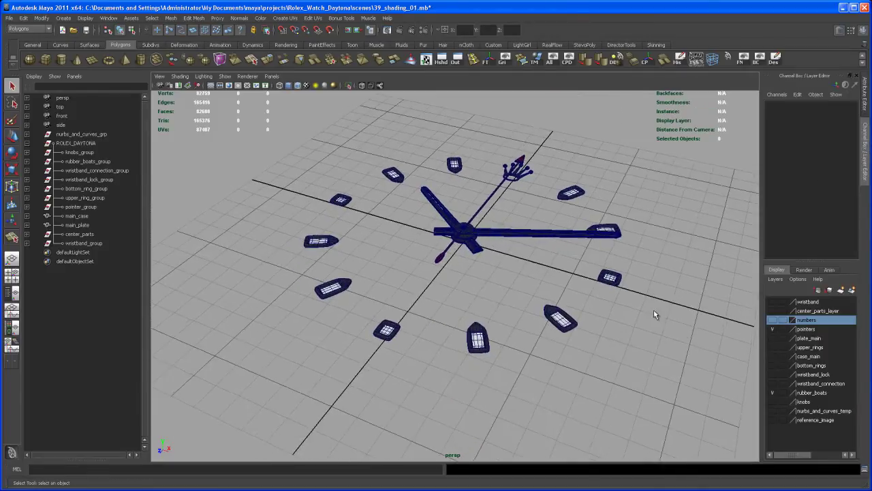
alt+drag(715, 317, 754, 327)
click(772, 328)
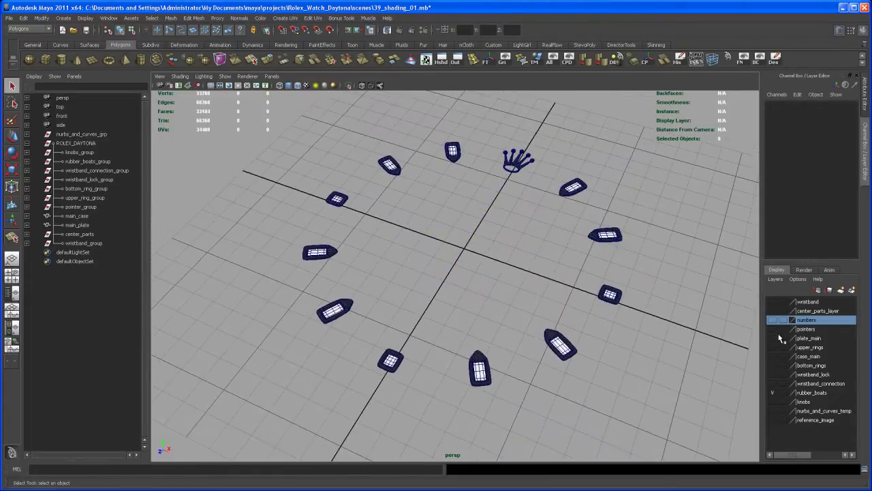
click(773, 393)
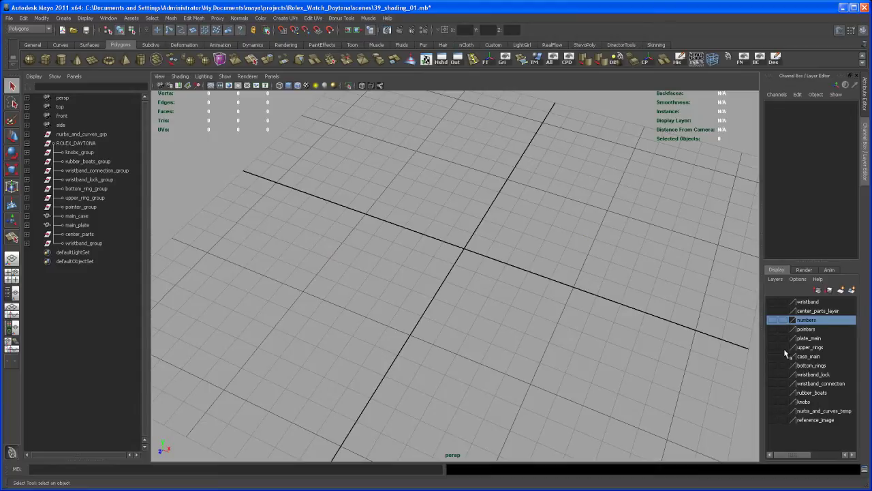
click(772, 311)
Frame the sub-dial hand right_hole_pointer and turn off its smooth mesh preview
alt+drag(578, 379, 564, 353)
alt+right_drag(564, 352, 641, 341)
alt+middle_drag(641, 340, 515, 436)
alt+right_drag(514, 436, 548, 454)
alt+middle_drag(549, 458, 421, 428)
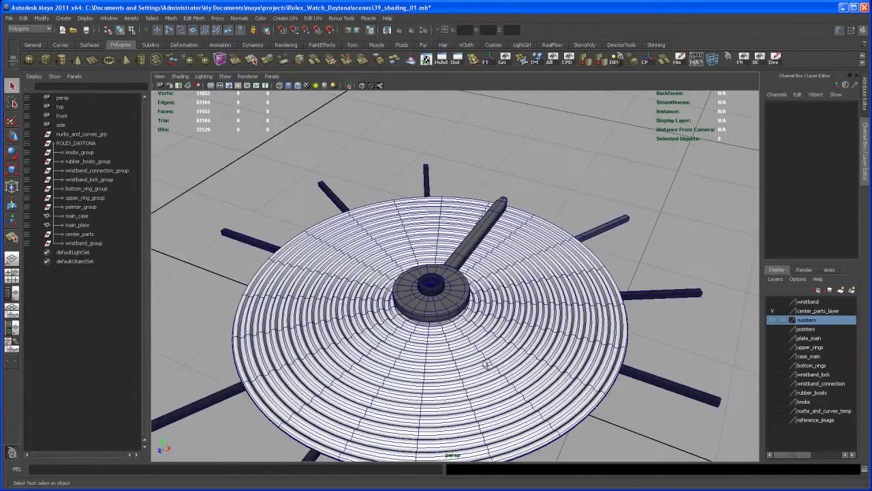
click(460, 295)
key(f)
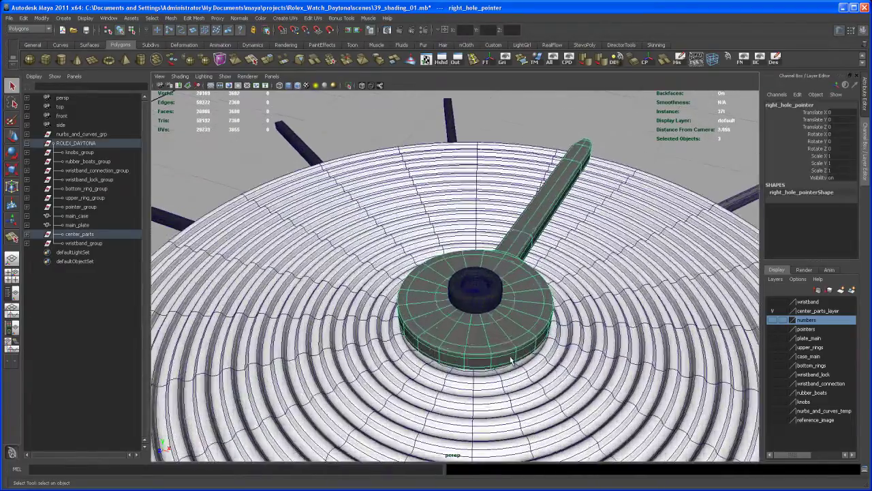
key(1)
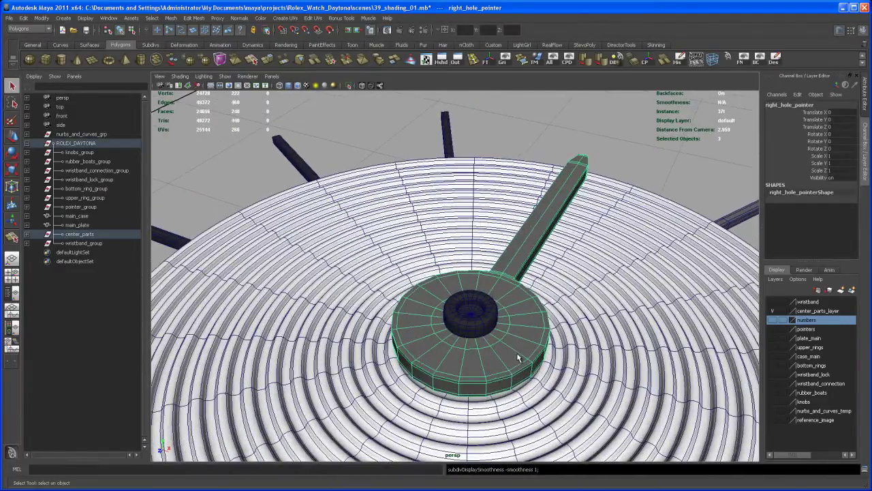
Select the faces of the long arm on right_hole_pointer, leaving out its round hub
alt+drag(517, 353, 495, 354)
alt+middle_drag(477, 360, 522, 334)
alt+right_drag(522, 334, 488, 345)
alt+middle_drag(488, 345, 494, 378)
alt+drag(493, 379, 531, 338)
alt+middle_drag(542, 342, 501, 328)
alt+right_drag(501, 327, 498, 306)
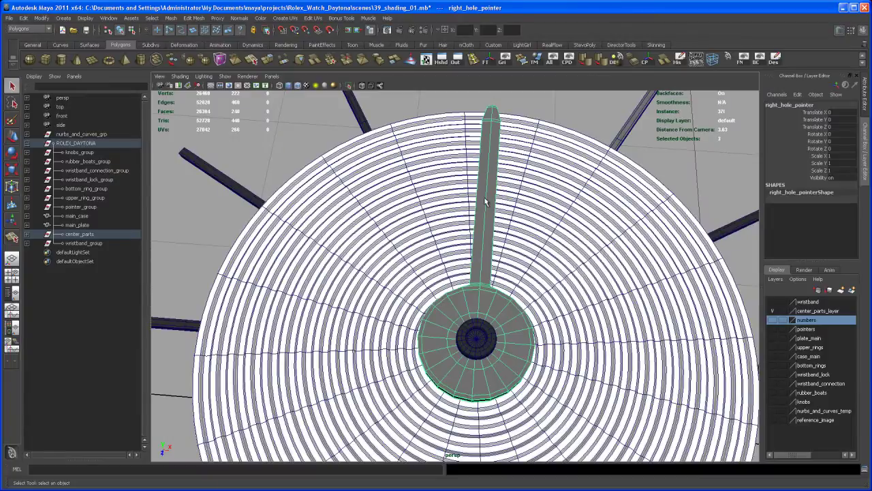
alt+drag(481, 249, 444, 300)
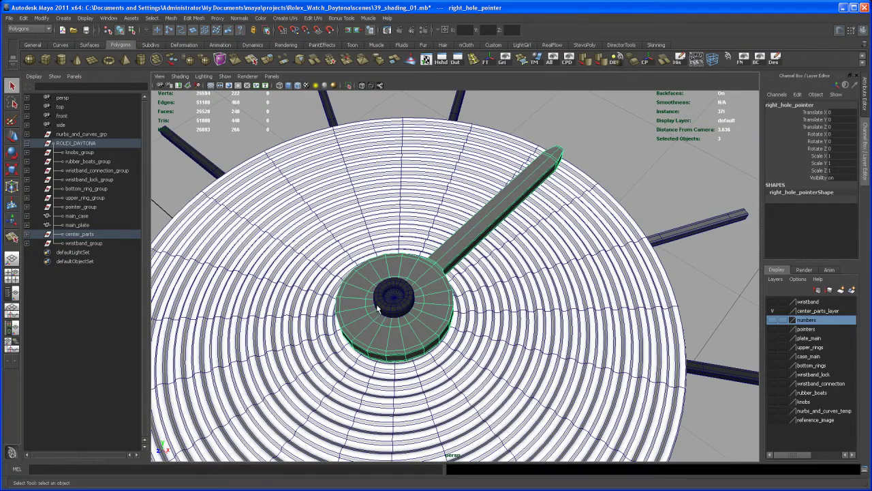
alt+right_drag(420, 334, 442, 331)
alt+middle_drag(442, 331, 443, 381)
alt+drag(449, 364, 478, 333)
alt+middle_drag(478, 332, 424, 299)
alt+right_drag(424, 300, 446, 267)
alt+drag(446, 267, 487, 252)
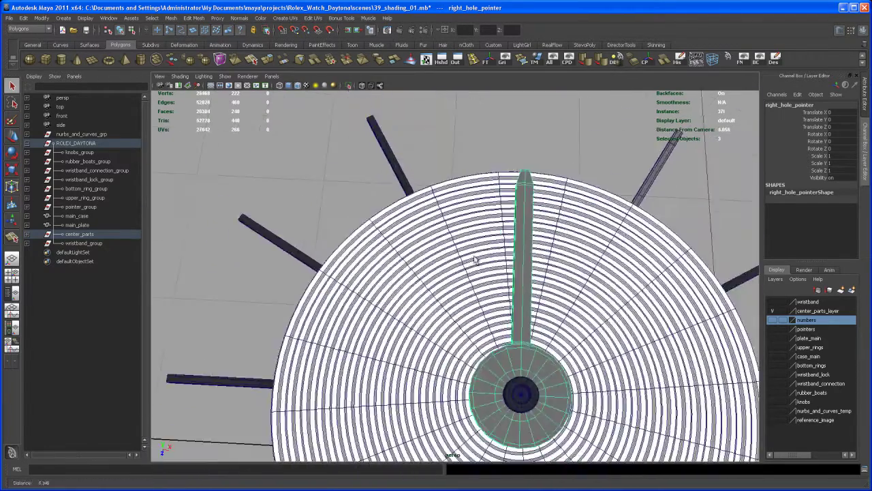
right_click(527, 211)
right_drag(527, 211, 528, 233)
drag(496, 148, 565, 320)
alt+middle_drag(548, 325, 533, 295)
alt+right_drag(533, 294, 535, 325)
alt+drag(536, 325, 576, 277)
alt+middle_drag(577, 277, 558, 407)
alt+right_drag(559, 407, 599, 426)
alt+middle_drag(598, 427, 504, 329)
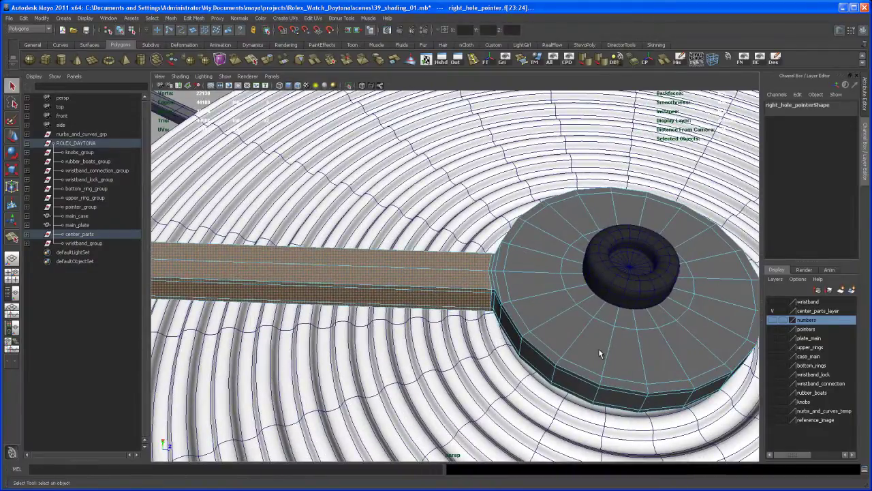
Select the long arm's faces on the neighbouring sub-dial hand, bottom_hole_pointer
alt+right_drag(643, 369, 539, 290)
alt+middle_drag(539, 290, 471, 224)
alt+right_drag(567, 335, 573, 362)
drag(448, 318, 558, 401)
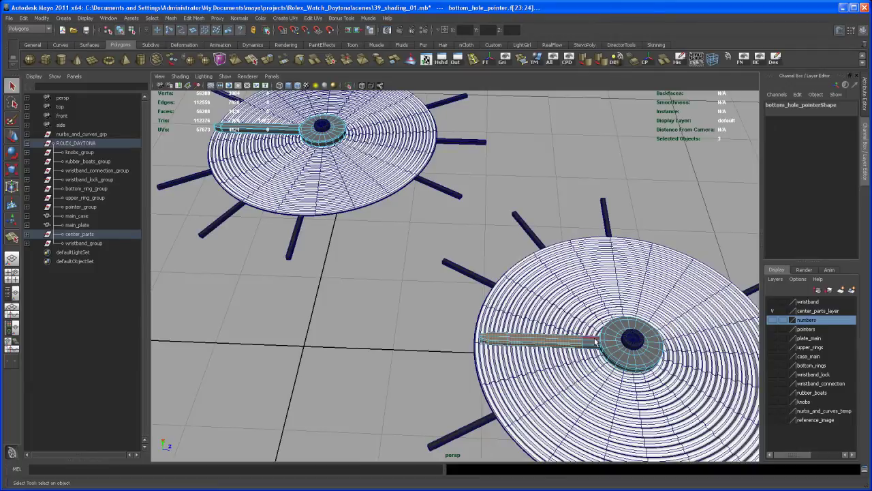
Turn off smooth mesh preview on the other two sub-dial hands and clear the selection
right_drag(602, 347, 458, 360)
alt+middle_drag(458, 359, 525, 275)
click(399, 368)
key(1)
alt+middle_drag(506, 353, 482, 366)
alt+right_drag(482, 367, 522, 361)
alt+middle_drag(517, 337, 491, 367)
alt+right_drag(484, 324, 452, 293)
click(523, 265)
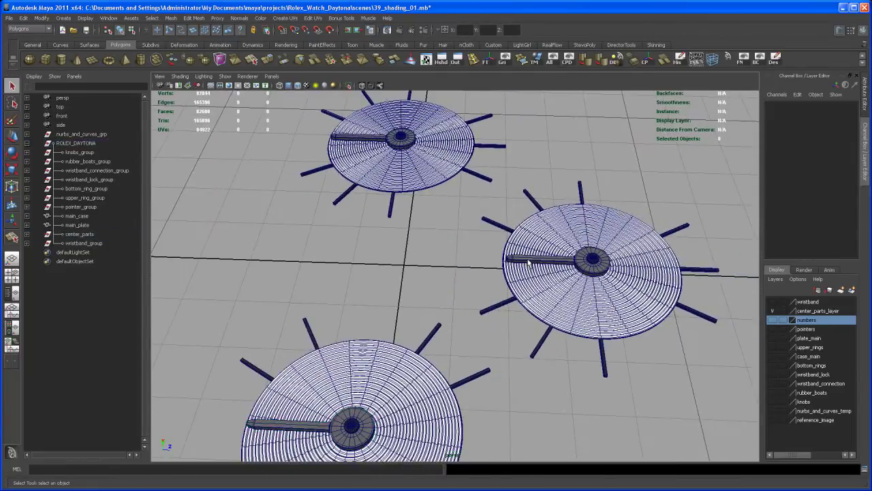
Select the arm faces of bottom_hole_pointer and left_hole_pointer together, leaving out their round hubs
right_drag(528, 263, 529, 280)
drag(467, 236, 537, 298)
alt+middle_drag(368, 417, 483, 318)
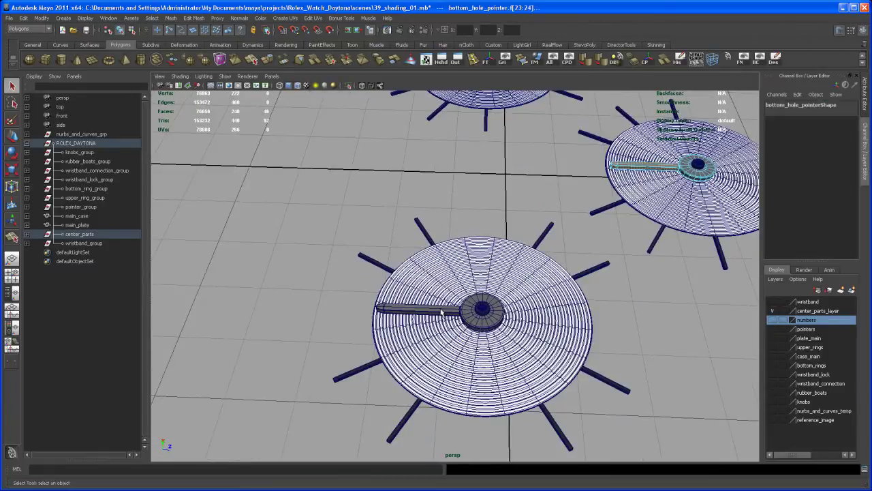
right_drag(442, 312, 354, 263)
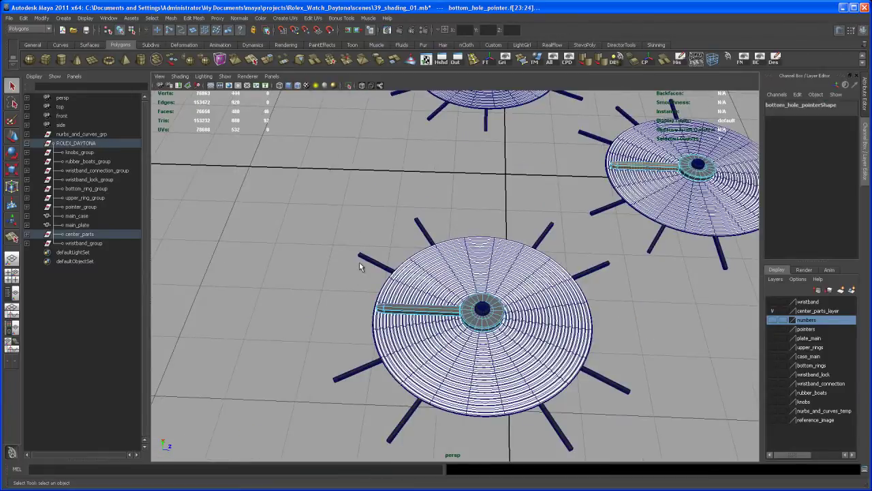
shift+drag(358, 265, 412, 345)
Add the arm faces of right_hole_pointer to the face selection
alt+middle_drag(479, 247, 446, 333)
alt+right_drag(445, 333, 463, 307)
alt+middle_drag(463, 307, 463, 320)
key(f)
right_drag(456, 270, 460, 292)
shift+drag(330, 259, 445, 306)
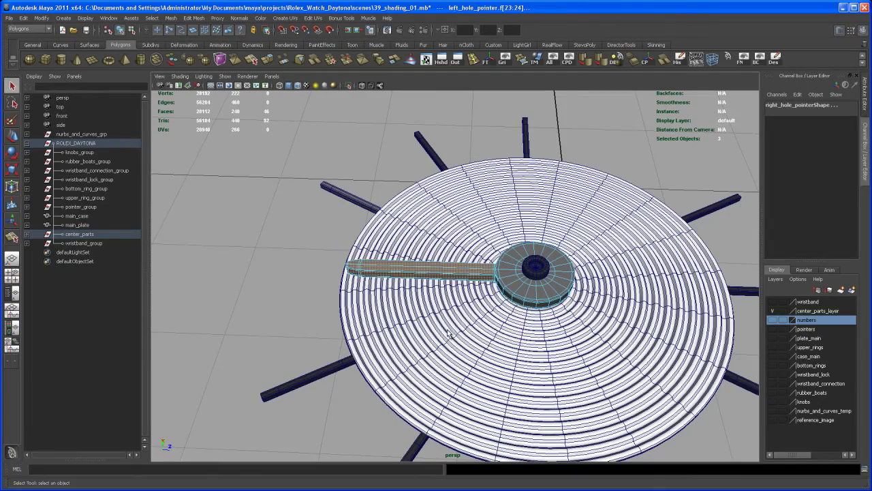
alt+right_drag(533, 342, 477, 293)
alt+middle_drag(235, 148, 317, 217)
scroll(449, 358, up, 10)
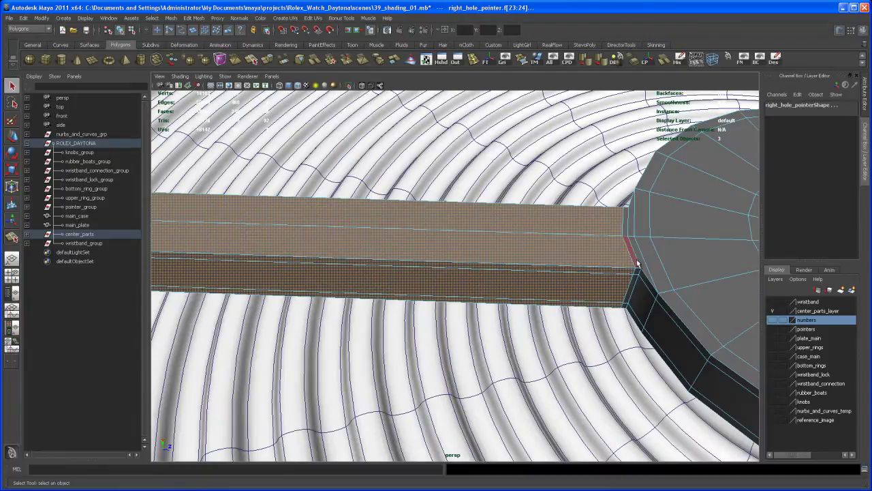
Assign red_glossy_shader to the selected arm faces of the three sub-dial hands
right_drag(517, 251, 539, 251)
scroll(527, 250, down, 3)
scroll(527, 250, down, 3)
alt+middle_drag(527, 250, 479, 304)
scroll(506, 181, down, 3)
scroll(293, 321, up, 3)
scroll(473, 296, up, 5)
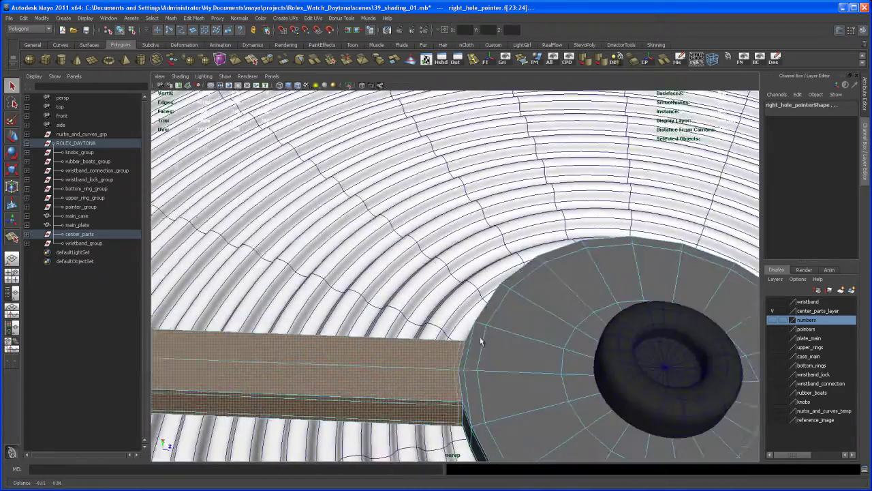
scroll(470, 314, down, 8)
alt+middle_drag(467, 217, 427, 292)
mouse_move(558, 262)
alt+middle_down()
mouse_move(522, 295)
mouse_move(509, 332)
alt+middle_up()
alt+middle_drag(594, 264, 491, 306)
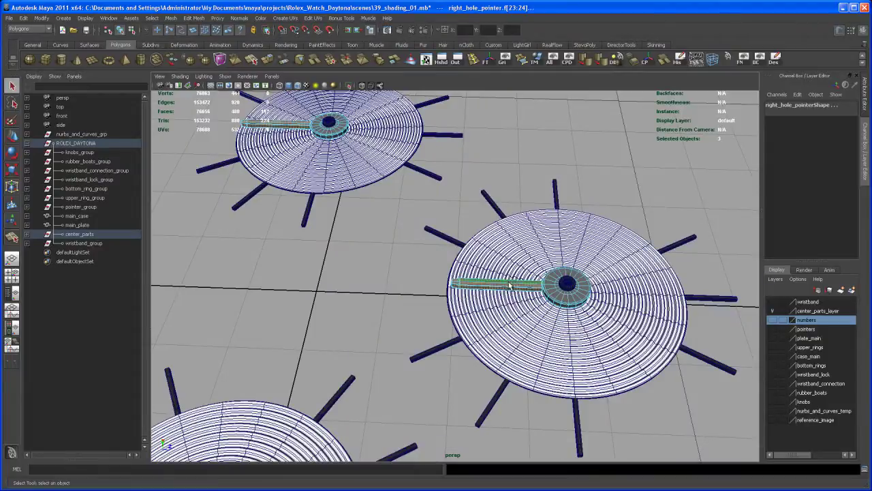
right_drag(510, 285, 570, 448)
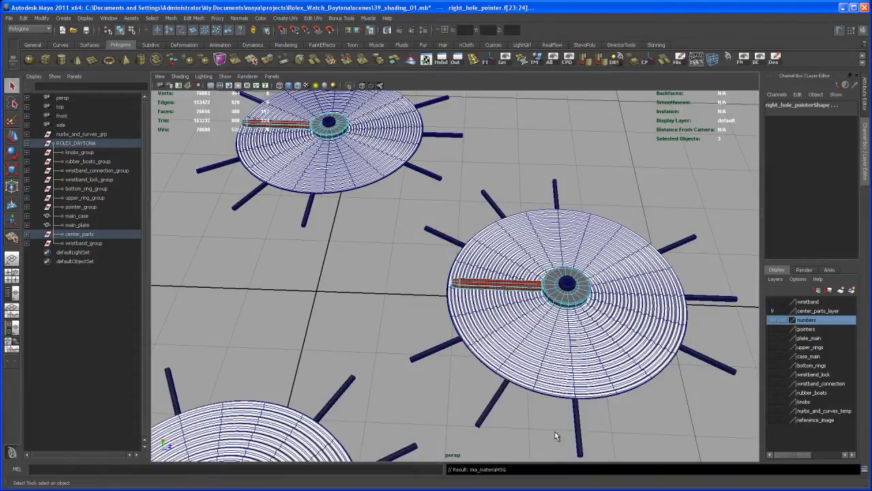
Invert the face selection to the sub-dial hands' round hubs, assign the existing dark material, and clear the selection
click(25, 18)
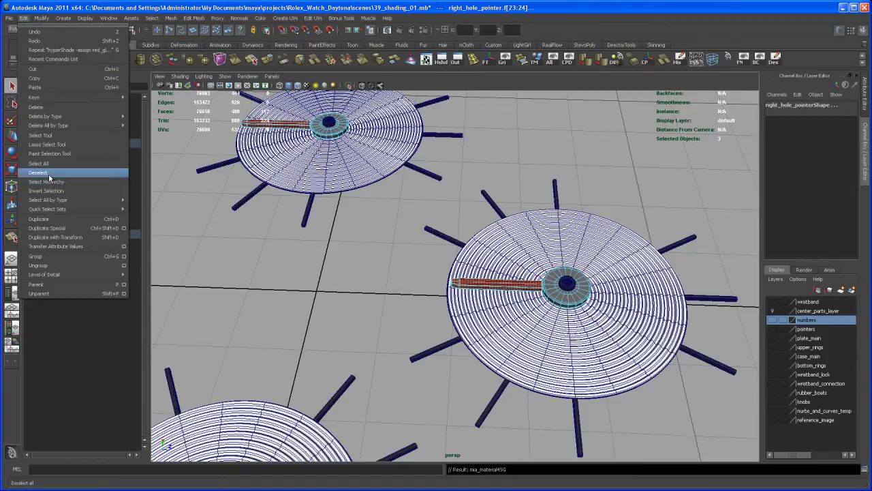
click(59, 191)
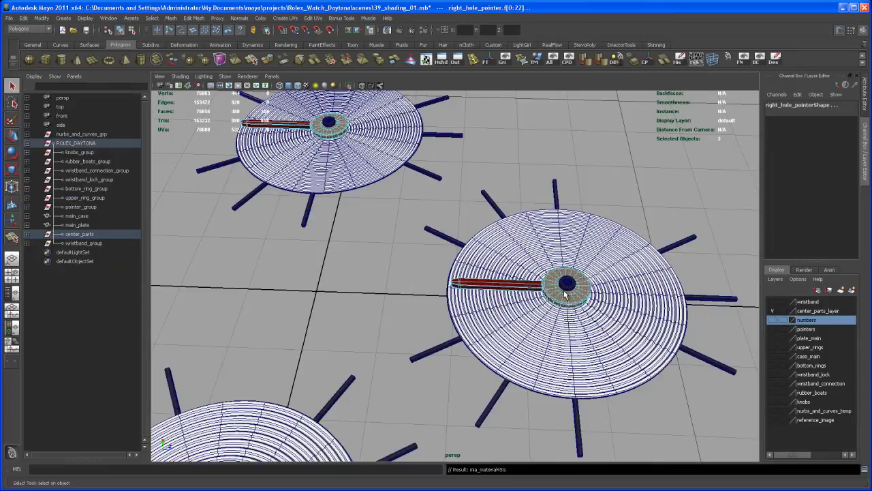
right_drag(571, 300, 624, 460)
click(642, 422)
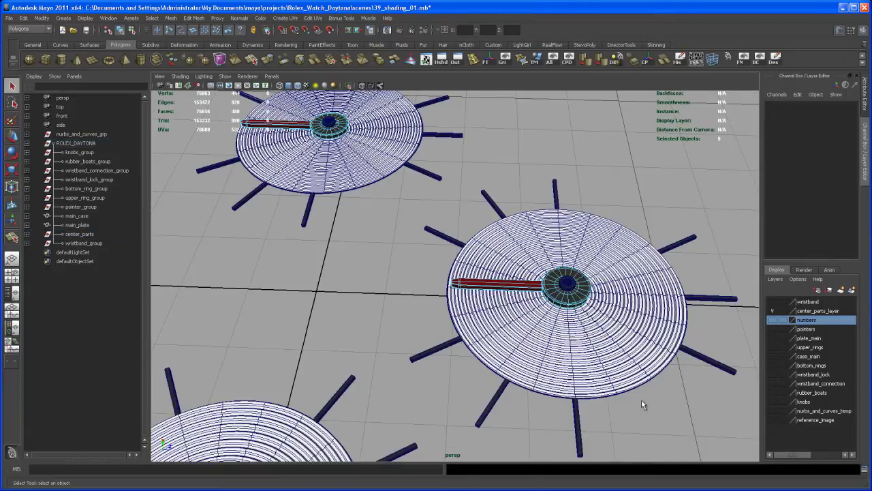
Return the three sub-dial hands to object mode and turn on smooth mesh preview for all the center parts
alt+right_drag(632, 393, 567, 335)
alt+middle_drag(567, 335, 582, 317)
right_drag(547, 274, 414, 242)
right_drag(346, 246, 370, 238)
right_drag(400, 207, 417, 197)
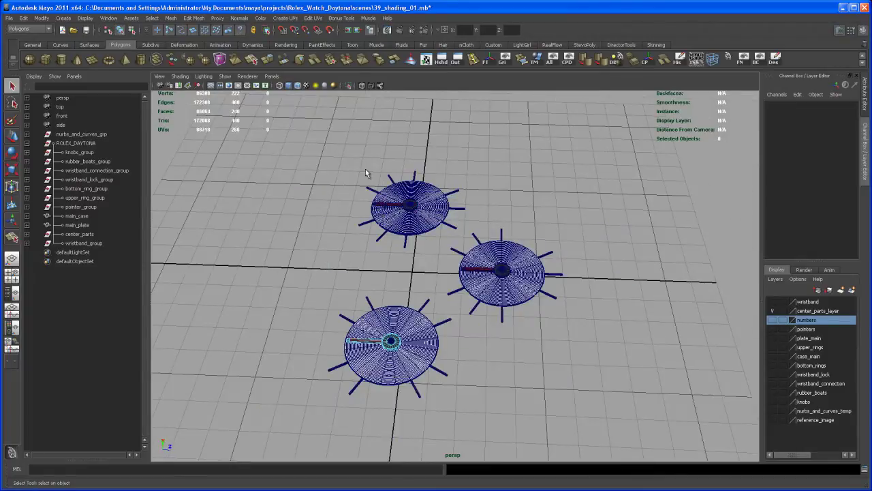
right_drag(378, 343, 315, 219)
drag(537, 403, 545, 429)
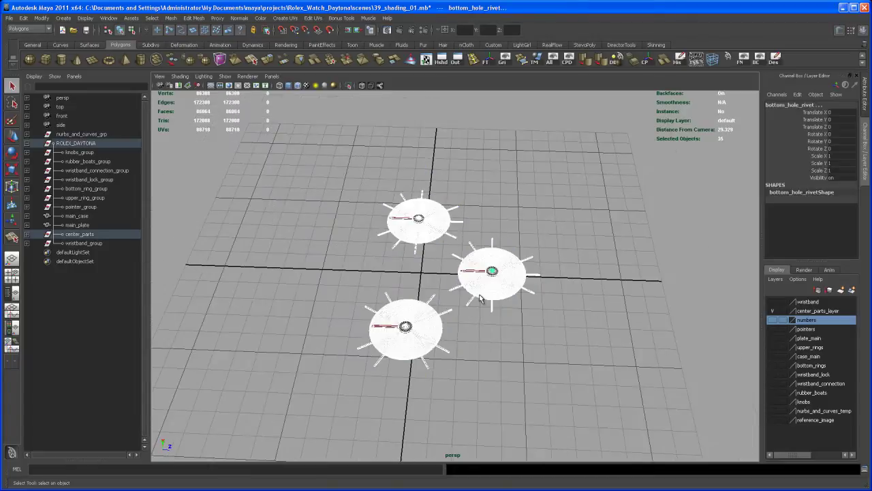
key(3)
click(499, 342)
Examine the red arms and dark hubs of the sub-dial hands up close and from a distance
alt+drag(514, 346, 441, 357)
alt+middle_drag(441, 357, 446, 396)
alt+drag(446, 396, 424, 399)
alt+right_drag(424, 399, 533, 458)
alt+drag(533, 458, 470, 406)
alt+middle_drag(470, 406, 452, 335)
alt+right_drag(453, 335, 521, 338)
alt+middle_drag(520, 337, 473, 433)
alt+right_drag(472, 434, 509, 320)
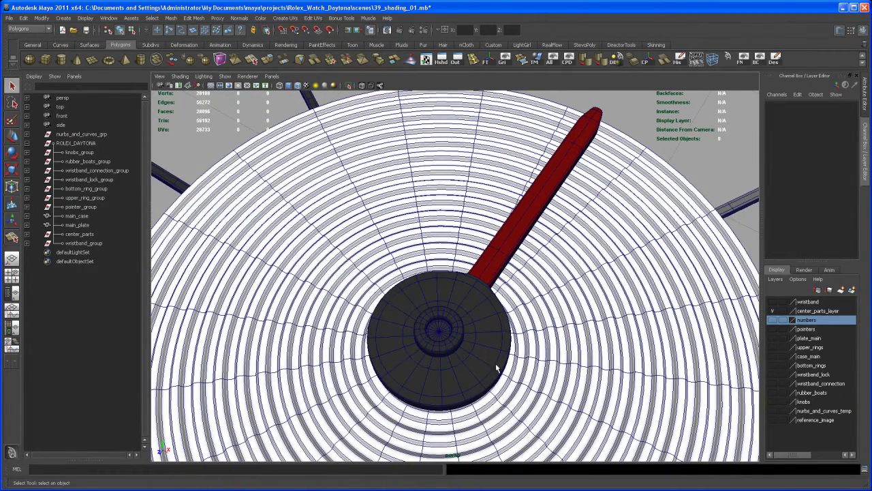
alt+right_drag(514, 356, 414, 302)
alt+middle_drag(414, 302, 461, 371)
alt+drag(461, 371, 496, 364)
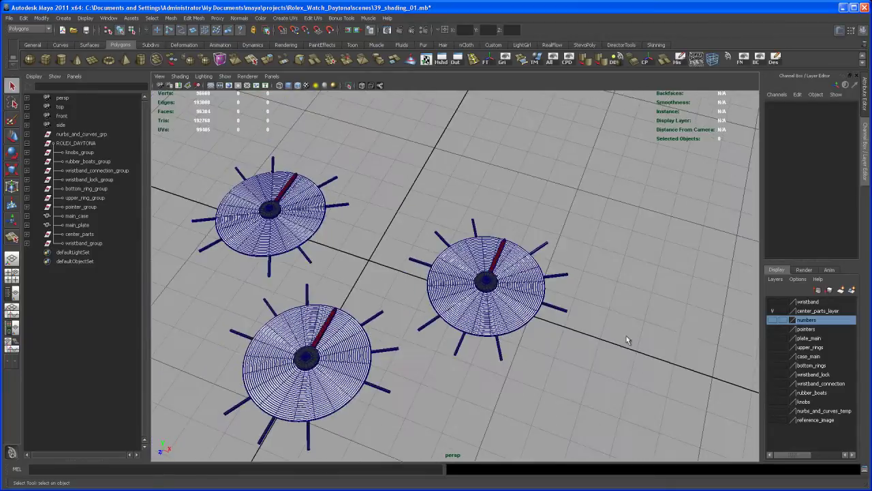
Hide center_parts_layer and show the knobs, rubber_boats, wristband_connection, wristband_lock and bottom_rings layers
click(774, 318)
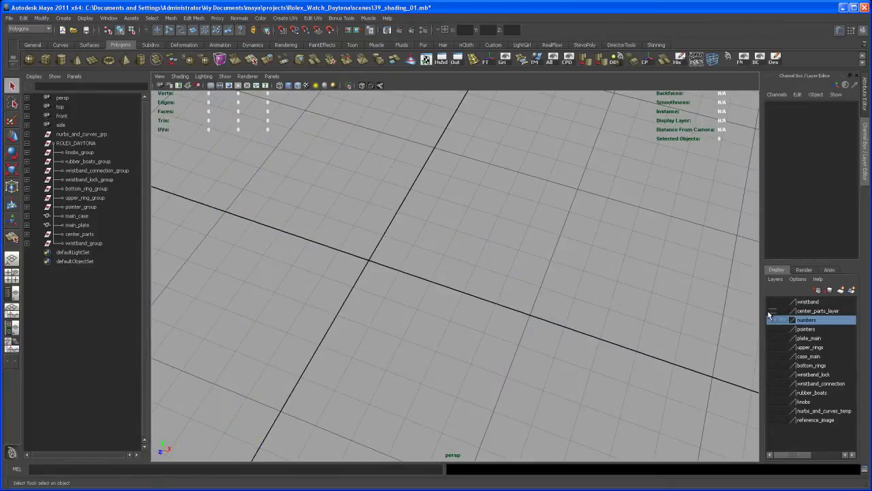
alt+drag(654, 321, 559, 333)
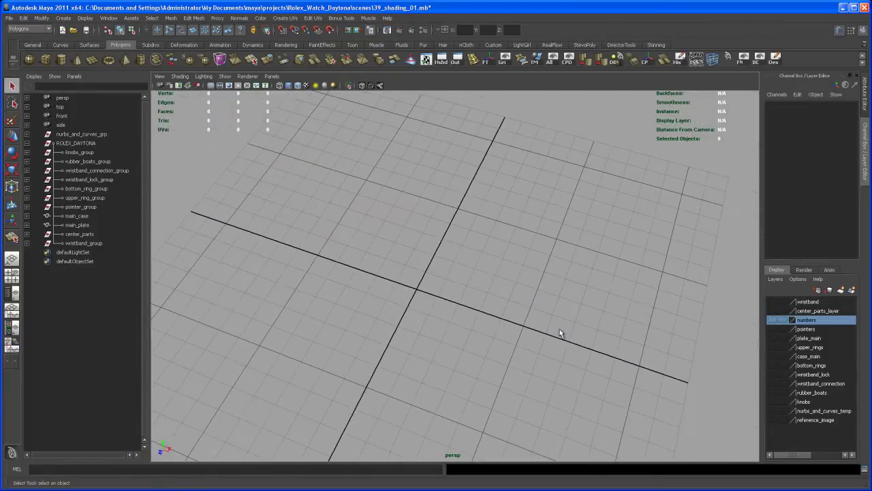
click(773, 401)
click(772, 392)
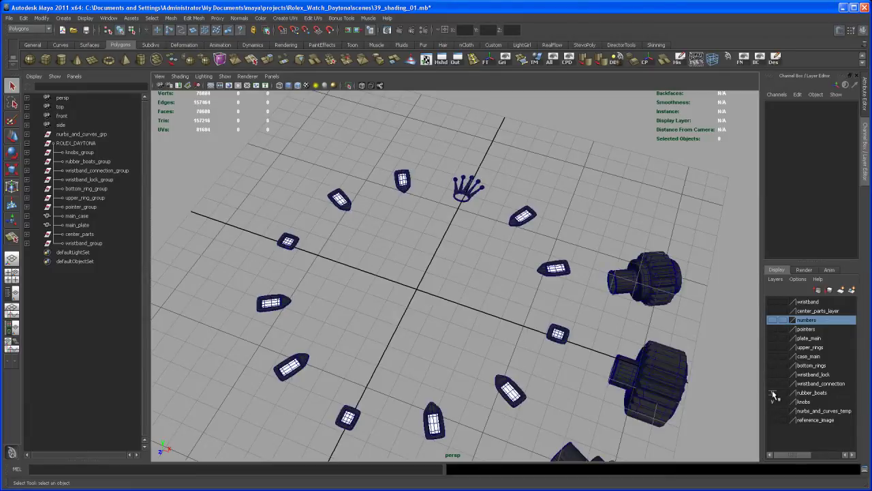
click(773, 383)
click(773, 374)
click(773, 365)
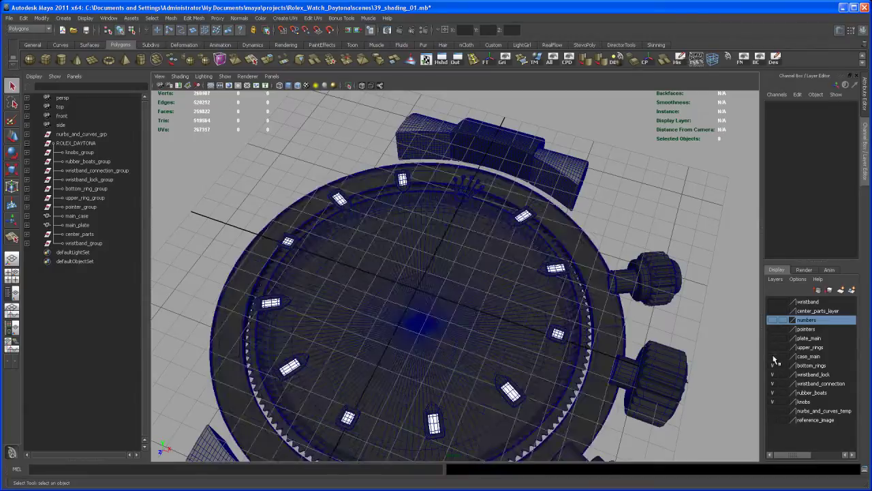
Show the case_main, upper_rings, plate_main, pointers, numbers, center_parts_layer and wristband layers
click(772, 356)
click(773, 347)
click(772, 338)
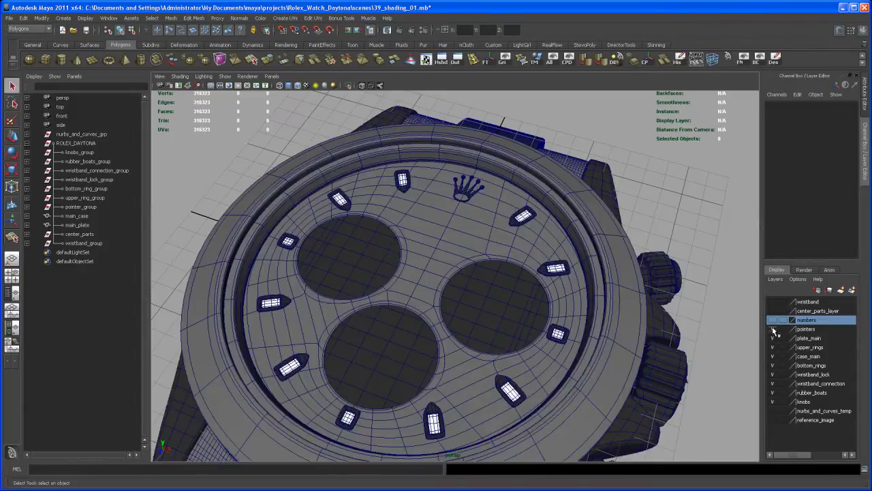
click(773, 328)
click(772, 320)
click(772, 311)
click(773, 301)
Examine the complete watch with its shaded dial, hands and wristband from several angles
alt+right_drag(650, 365, 557, 352)
alt+middle_drag(557, 352, 582, 329)
alt+drag(541, 421, 546, 390)
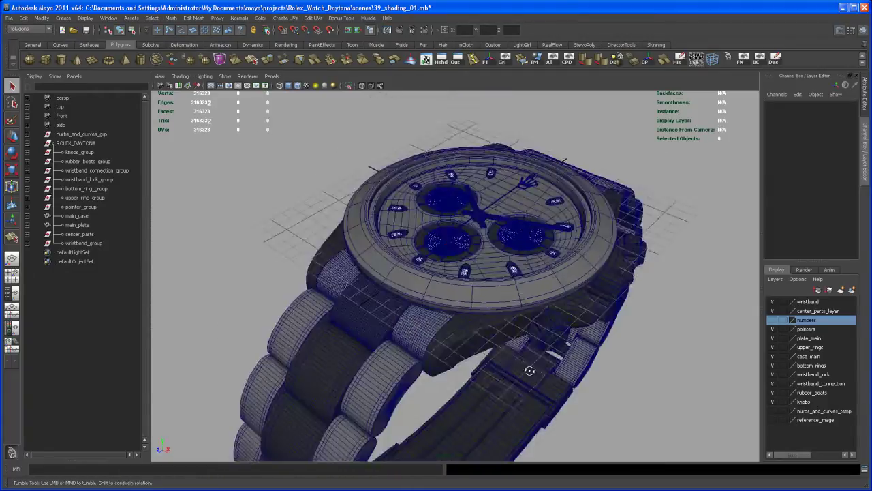
alt+drag(530, 371, 553, 370)
alt+middle_drag(552, 370, 520, 393)
alt+drag(520, 393, 487, 389)
alt+right_drag(487, 389, 526, 381)
alt+drag(550, 397, 532, 384)
alt+middle_drag(533, 384, 535, 379)
alt+drag(534, 380, 538, 376)
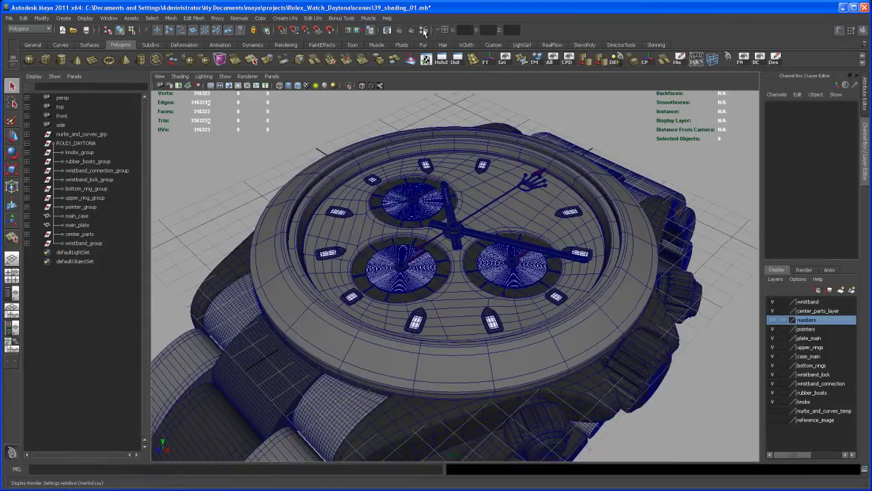
Set the render image size to 512 by 512 pixels in the Render Settings
click(429, 59)
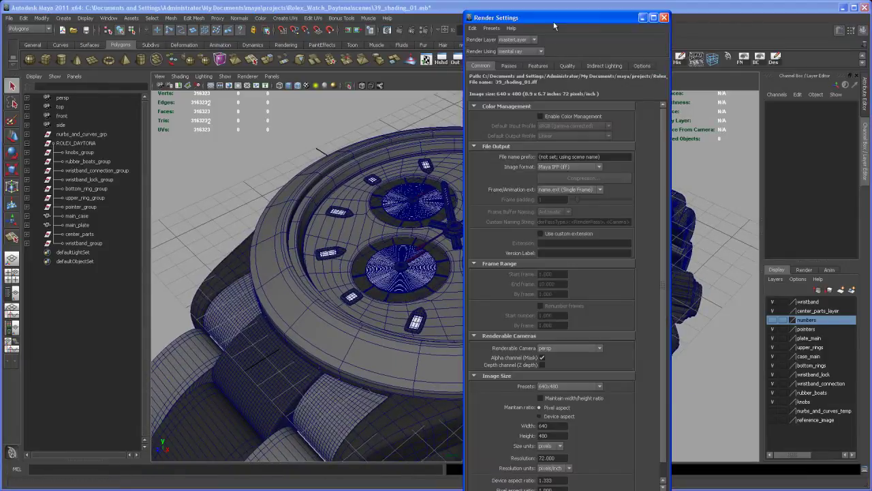
drag(539, 19, 348, 13)
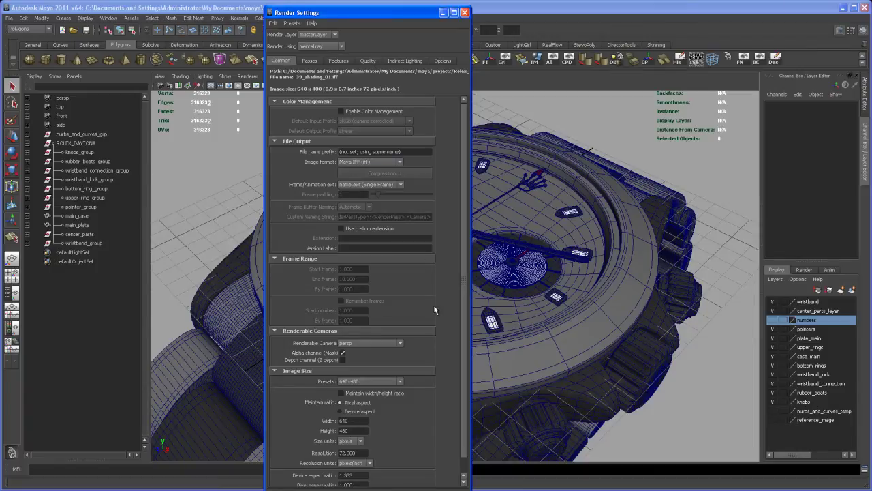
click(400, 382)
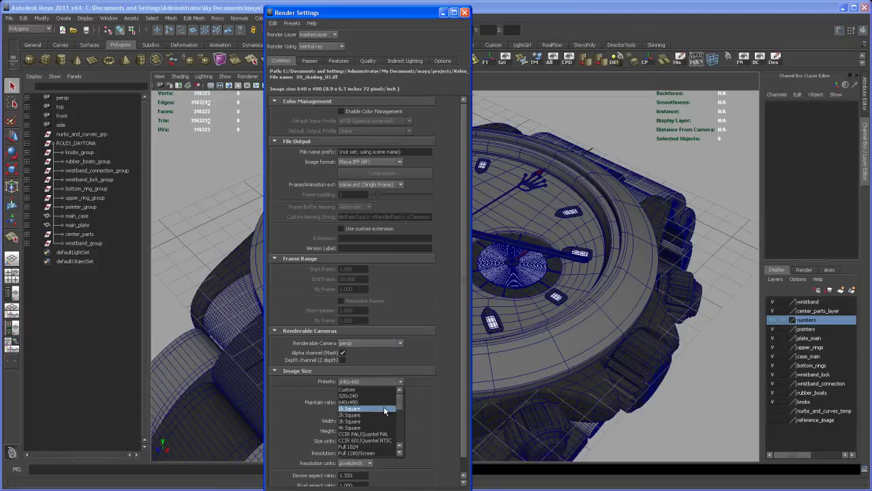
click(383, 406)
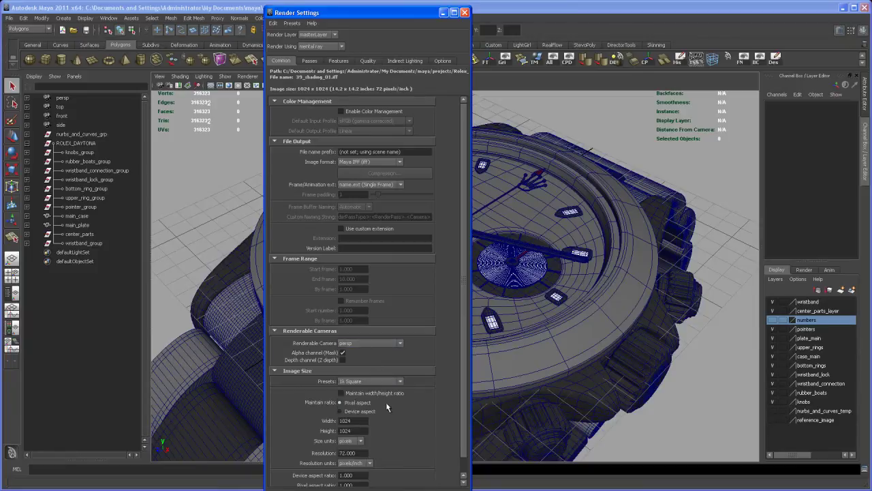
double_click(357, 420)
key(Tab)
text(512)
key(Return)
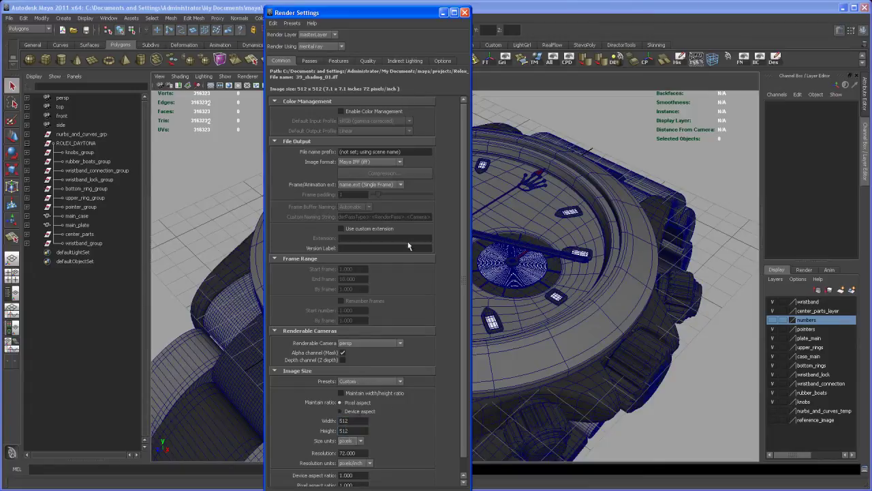
Set the mental ray quality preset to Production and close the Render Settings
click(368, 61)
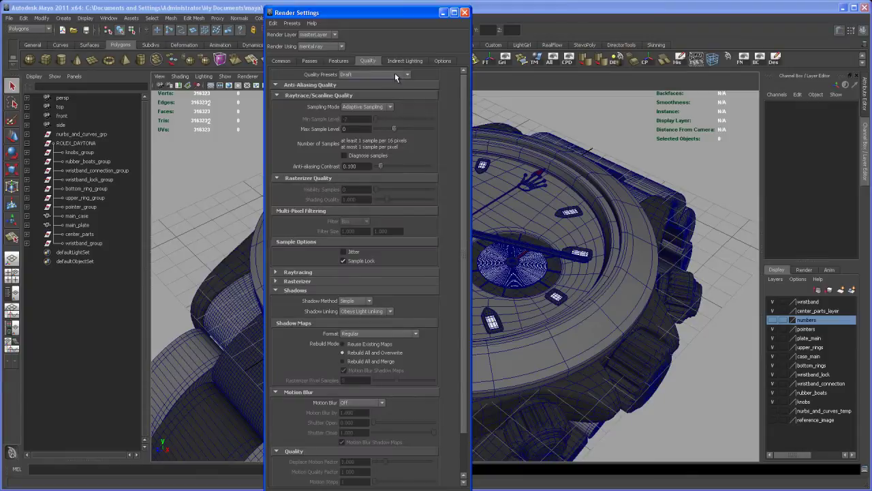
click(355, 75)
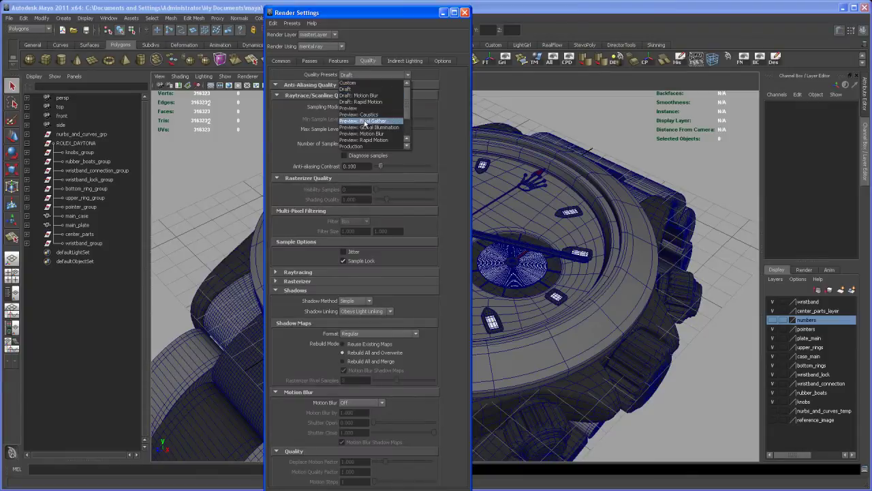
click(366, 144)
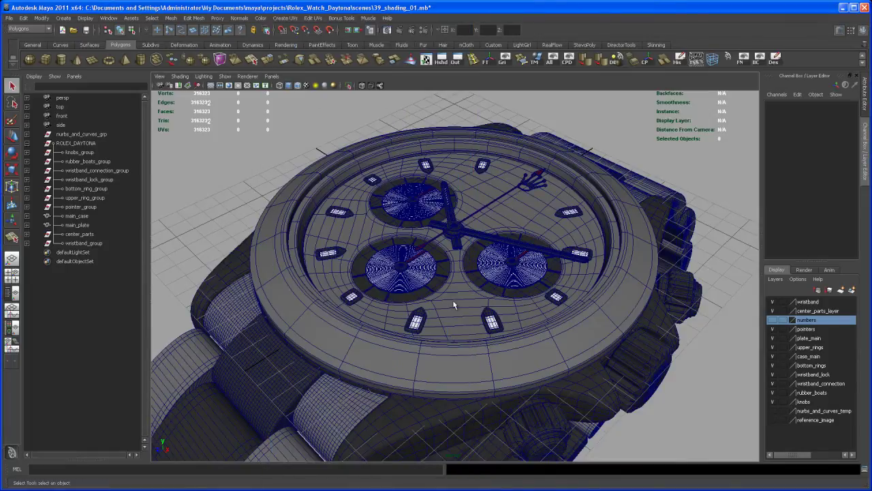
Frame the watch at an angle using the resolution gate and render it with mental ray, viewing the result in a smaller Render View window
alt+drag(466, 274, 441, 277)
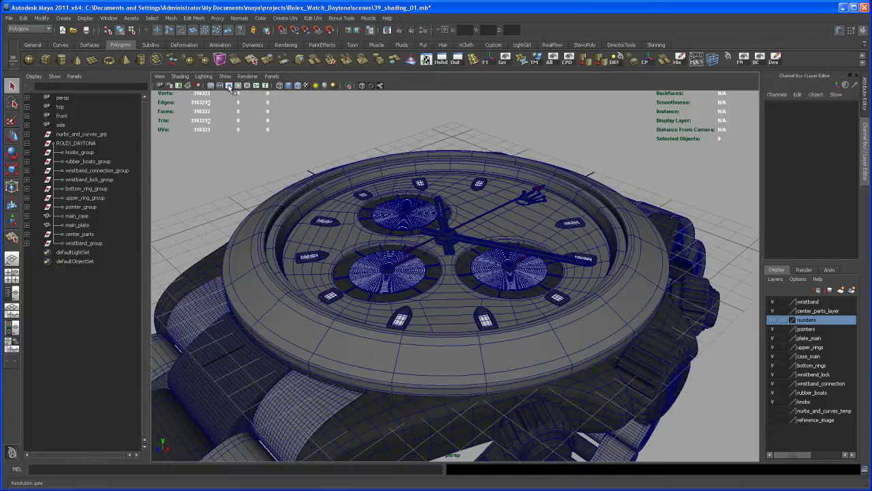
click(229, 87)
mouse_move(426, 213)
alt+mouse_down()
mouse_move(407, 207)
mouse_move(394, 170)
mouse_move(440, 196)
mouse_move(436, 204)
mouse_move(416, 197)
mouse_move(429, 199)
mouse_move(431, 214)
alt+mouse_up()
click(229, 85)
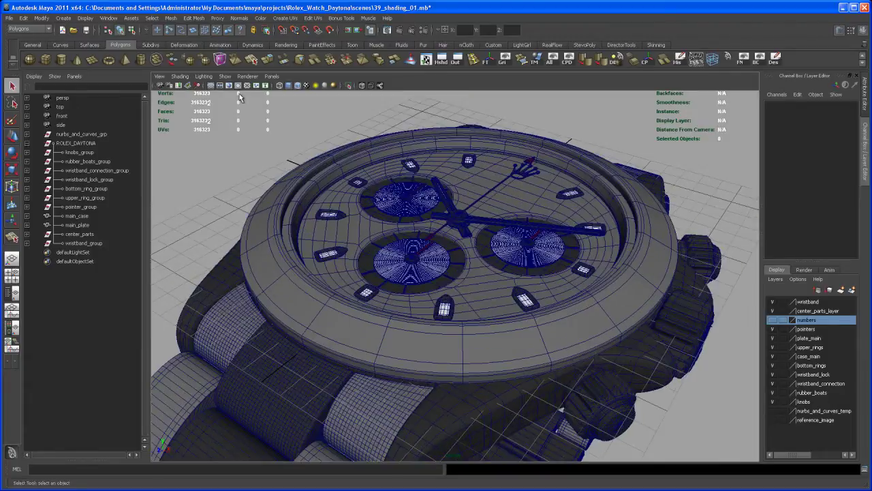
click(387, 30)
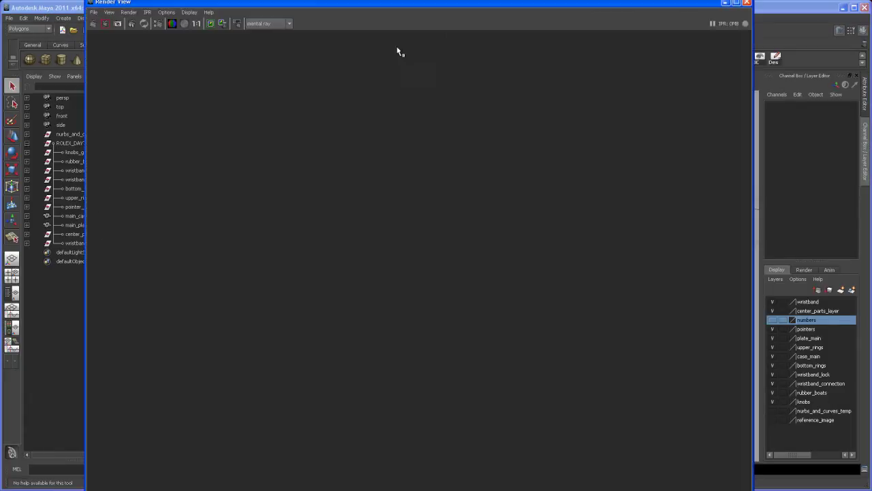
click(96, 24)
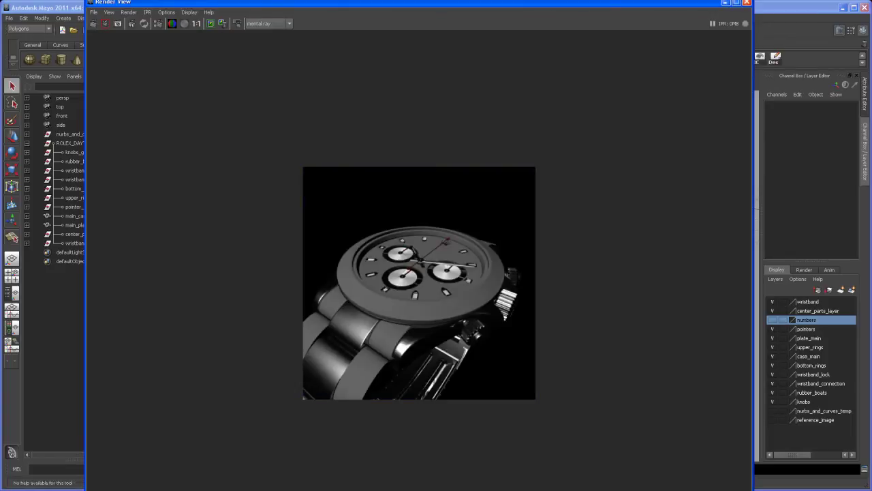
drag(750, 487, 377, 308)
drag(297, 5, 416, 75)
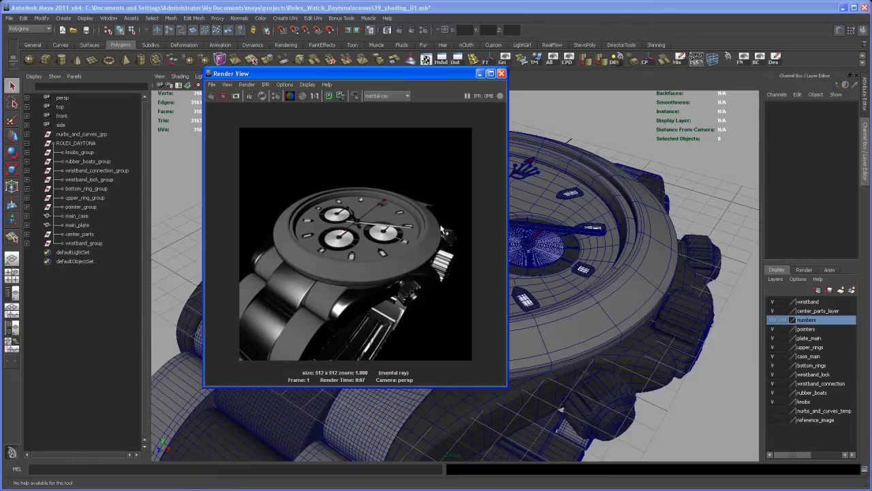
click(480, 73)
Examine the ripple discs of the lower and right sub-dials and the main case up close and from further away
alt+drag(516, 255, 525, 293)
alt+right_drag(524, 293, 475, 273)
click(434, 271)
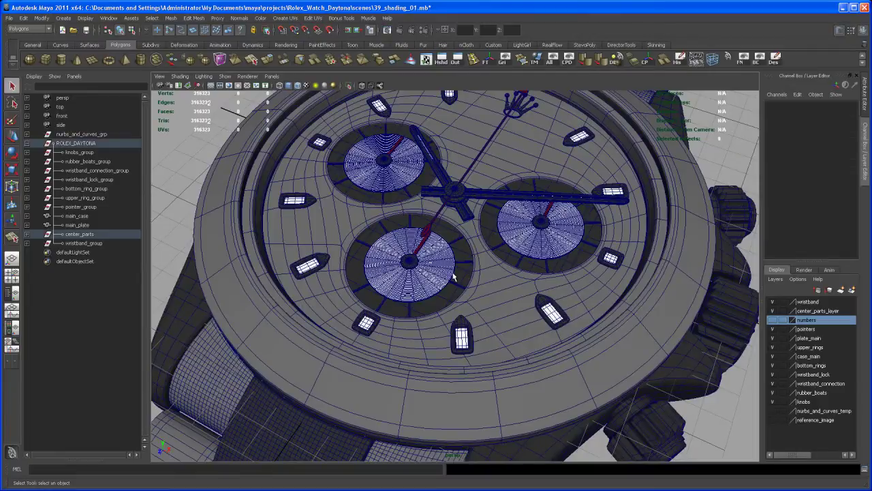
shift+click(530, 246)
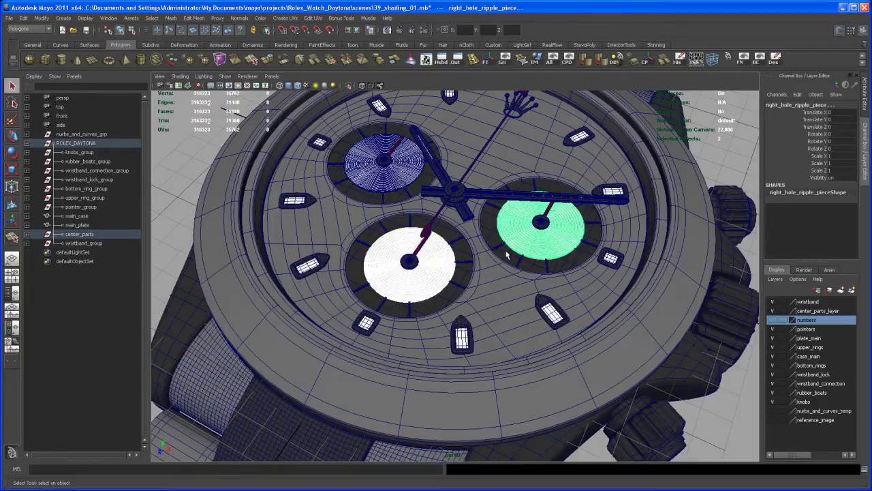
click(505, 251)
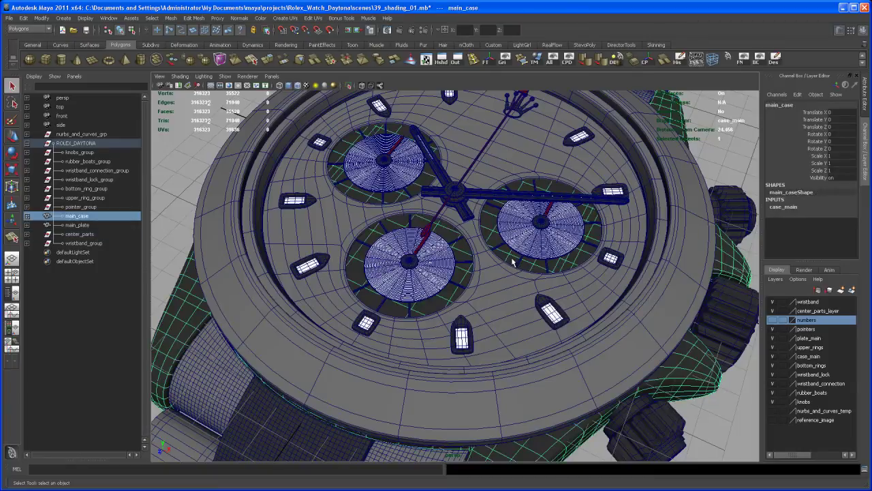
alt+drag(486, 257, 460, 241)
alt+right_drag(459, 242, 453, 251)
alt+drag(469, 260, 488, 235)
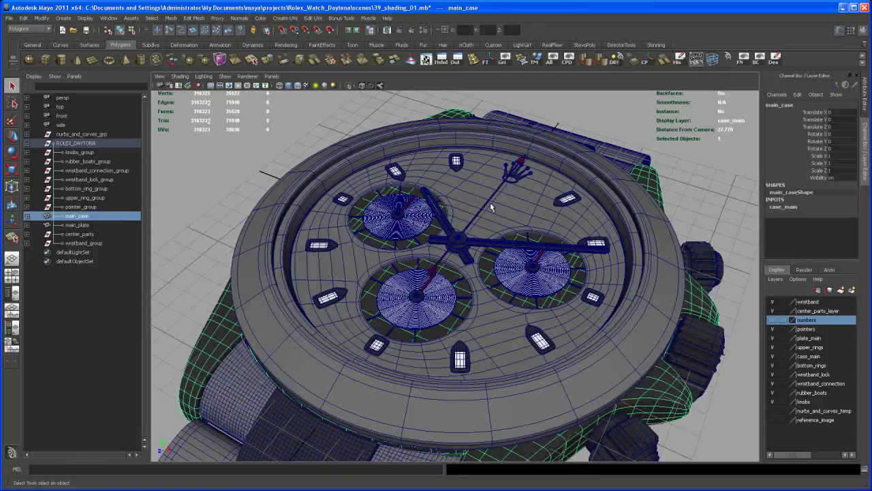
alt+right_drag(492, 256, 470, 263)
alt+middle_drag(470, 263, 474, 258)
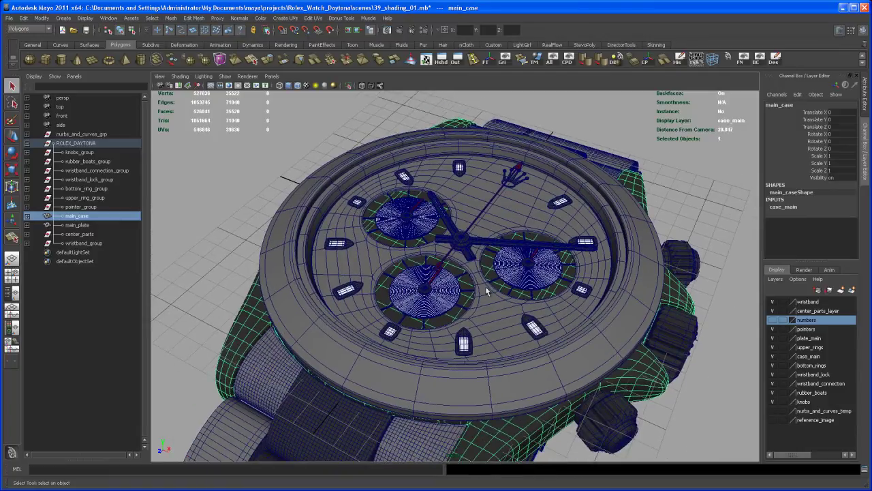
scroll(463, 293, down, 2)
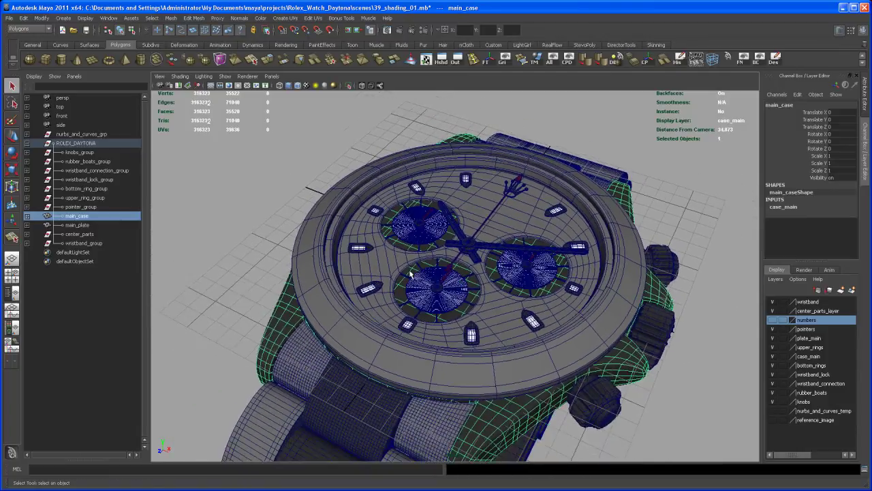
Inspect the bottom sub-dial's ripple disc and one of its small marker cubes up close
click(430, 300)
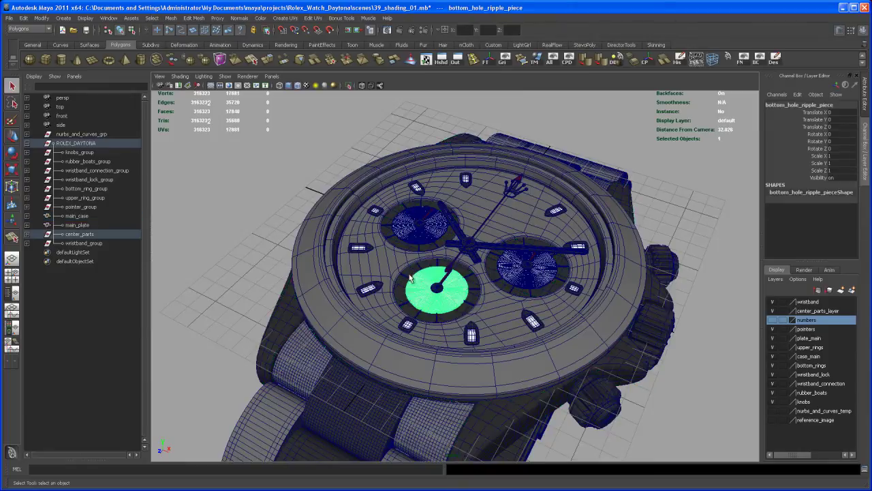
click(409, 278)
scroll(429, 276, up, 2)
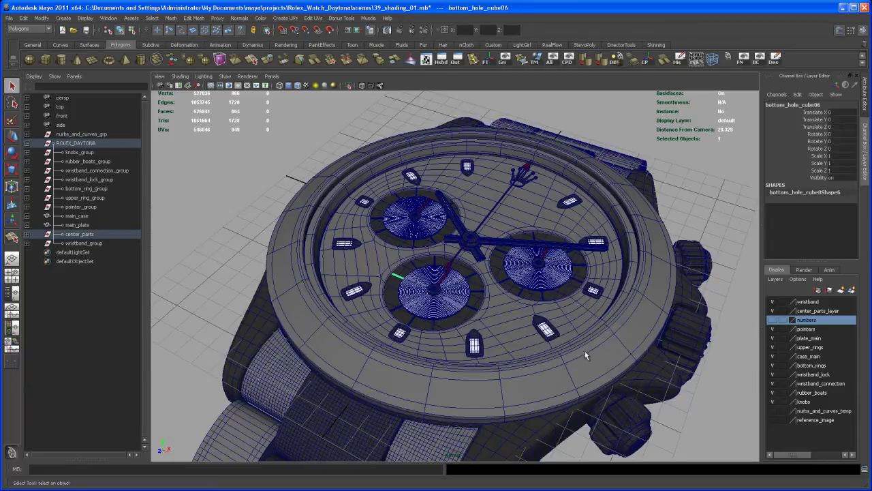
scroll(593, 356, up, 3)
scroll(583, 360, up, 3)
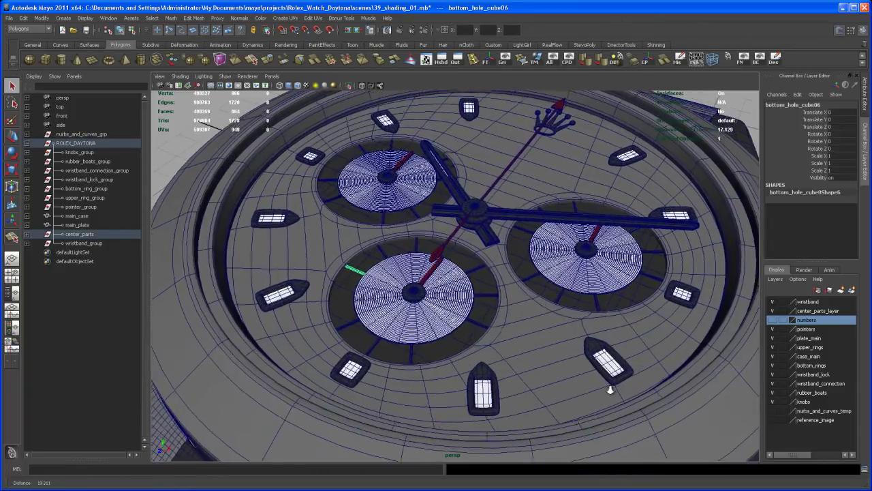
scroll(586, 365, down, 1)
scroll(603, 351, down, 3)
Show the numbers layer on the sub-dials and clear the selection
click(773, 320)
scroll(579, 319, down, 2)
scroll(560, 323, down, 1)
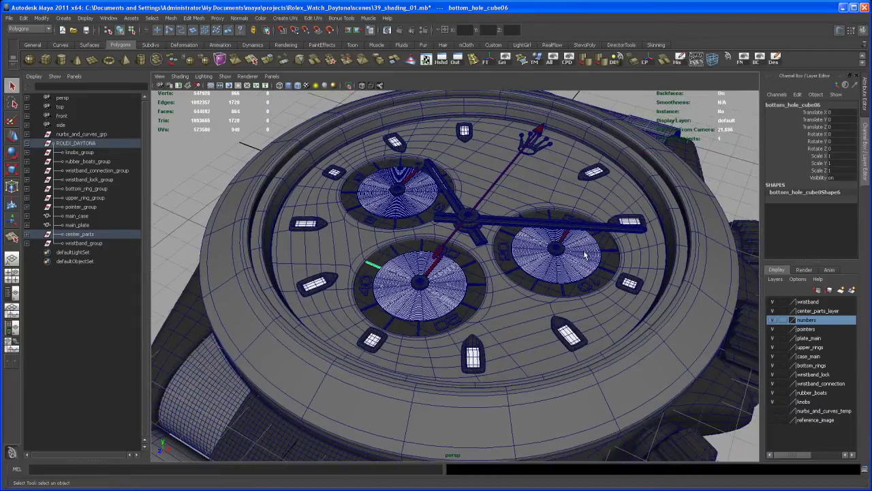
click(724, 161)
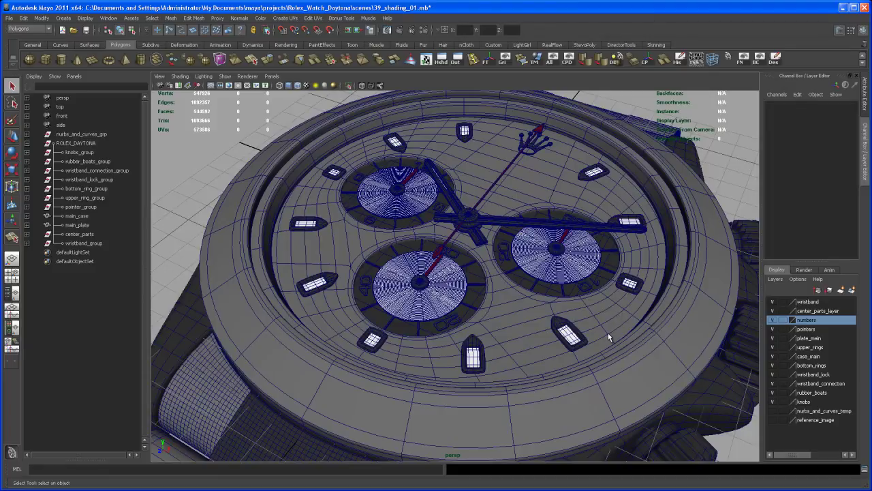
Inspect the outer ring, inner ring and main plate, and review the watch face with its numbers from several angles
scroll(585, 310, down, 3)
alt+middle_drag(577, 333, 574, 318)
alt+drag(582, 345, 607, 298)
click(597, 313)
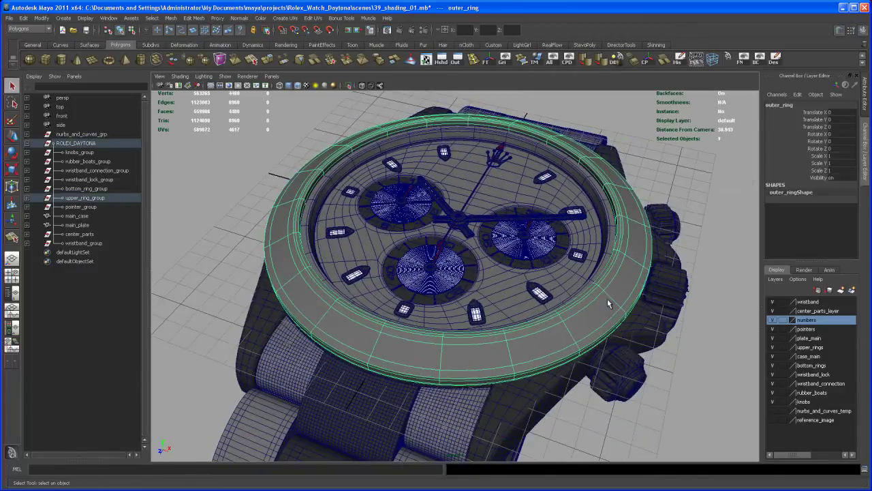
shift+click(610, 247)
alt+drag(610, 246, 590, 244)
shift+click(587, 242)
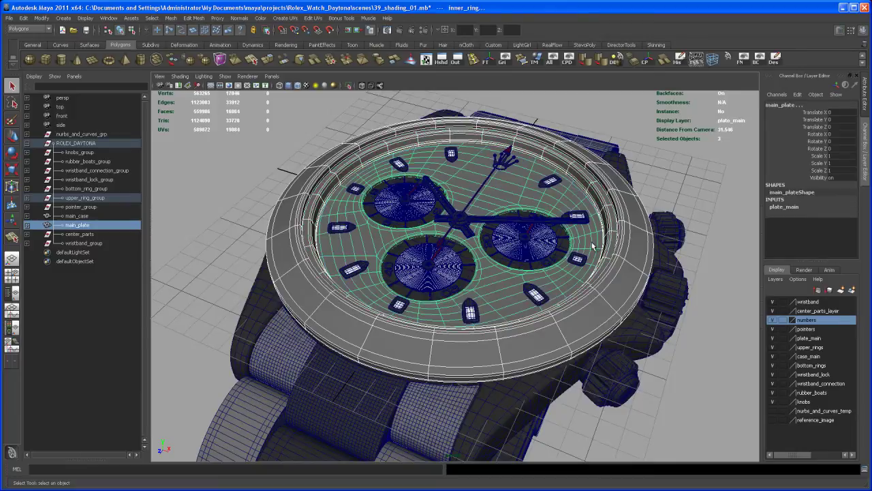
click(676, 185)
alt+middle_drag(648, 233, 576, 286)
alt+right_drag(574, 281, 590, 301)
alt+middle_drag(581, 301, 568, 317)
alt+drag(568, 317, 573, 330)
alt+middle_drag(573, 330, 569, 348)
mouse_move(570, 352)
alt+mouse_down()
mouse_move(550, 343)
mouse_move(569, 346)
alt+mouse_up()
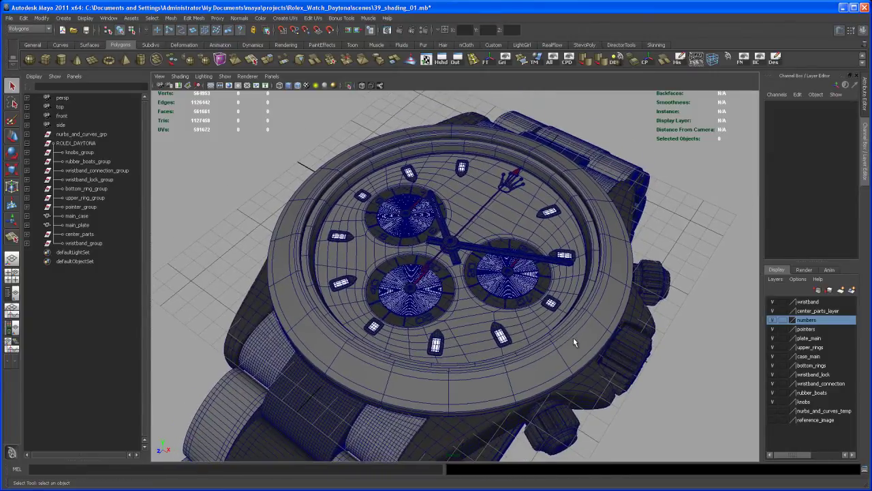